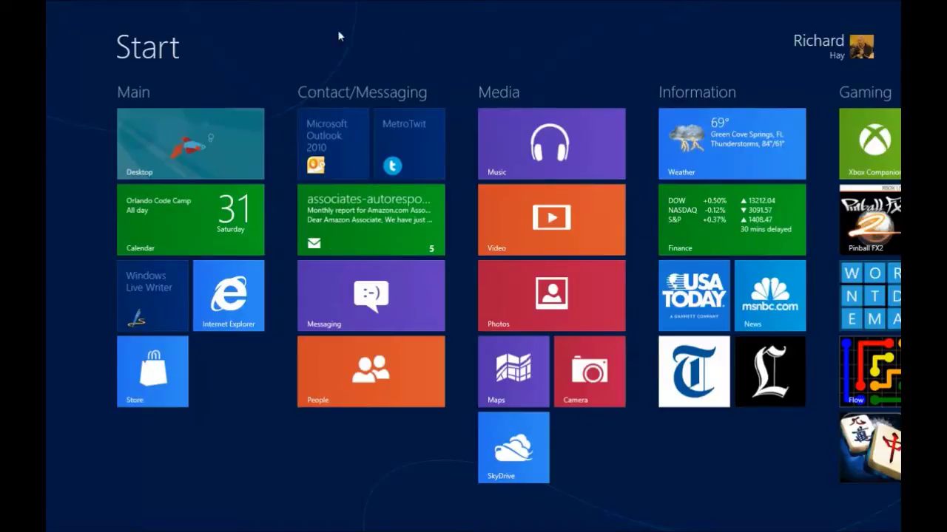
Step: Switch from the Start screen to the desktop and return to the Start screen
{"action": "mouse_move", "coordinate": [45, 3]}
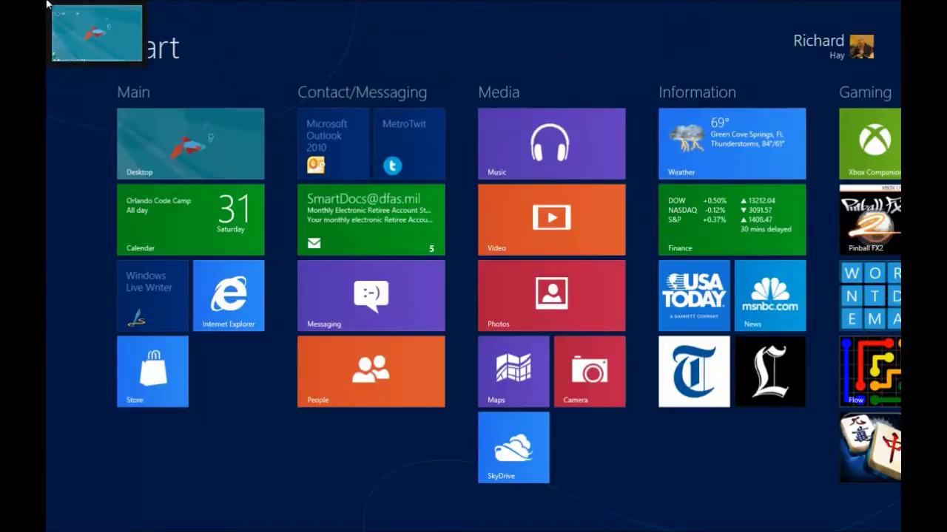
{"action": "left_click", "coordinate": [48, 4]}
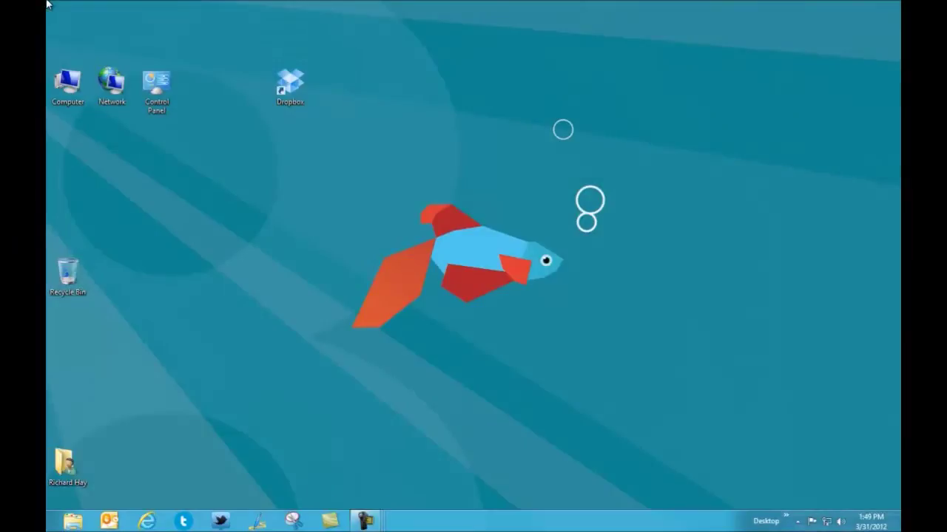
{"action": "mouse_move", "coordinate": [46, 530]}
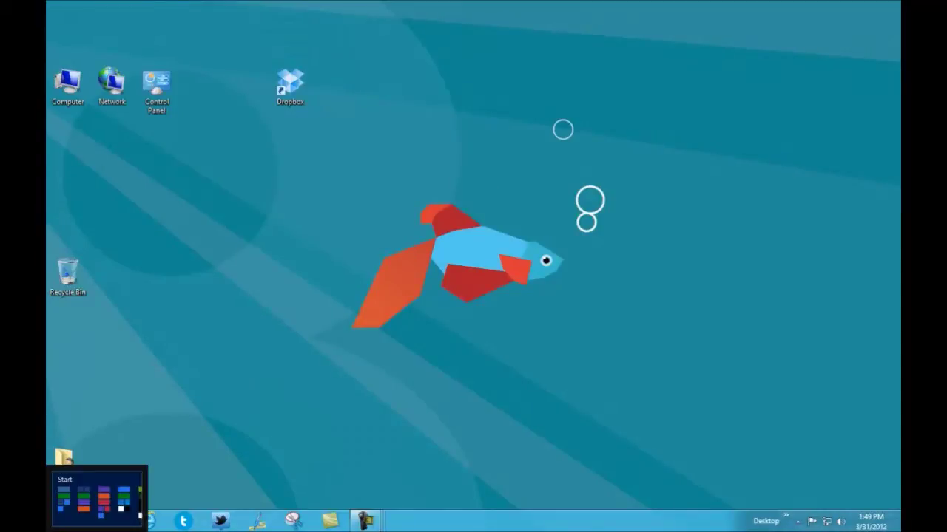
{"action": "left_click", "coordinate": [49, 527]}
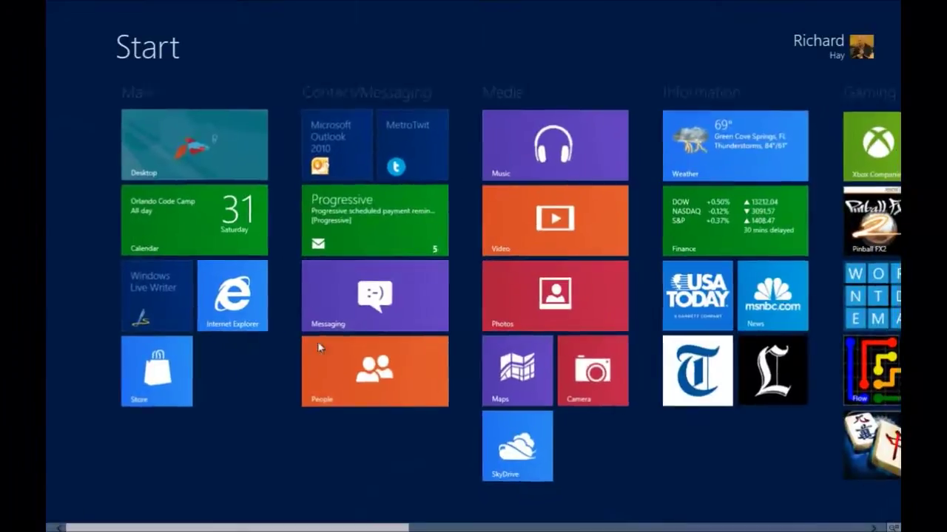
{"action": "mouse_move", "coordinate": [46, 531]}
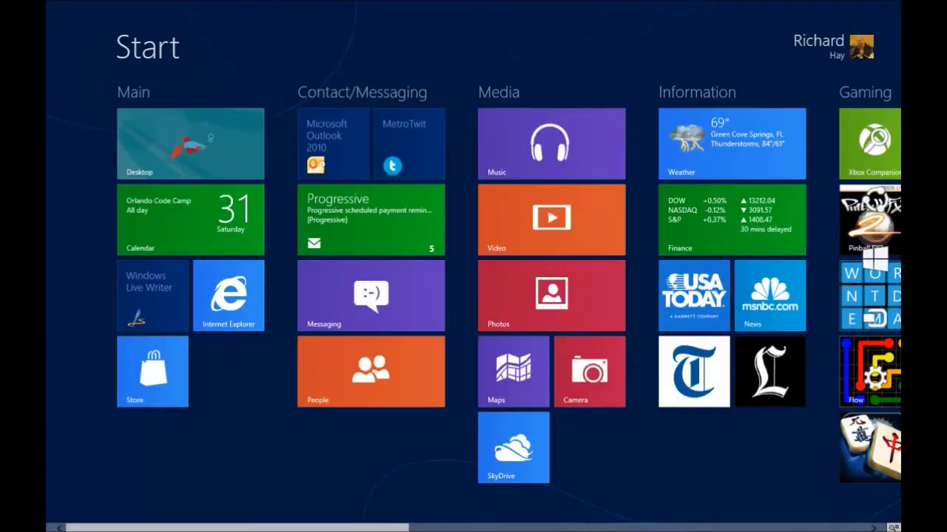
{"action": "mouse_move", "coordinate": [889, 294]}
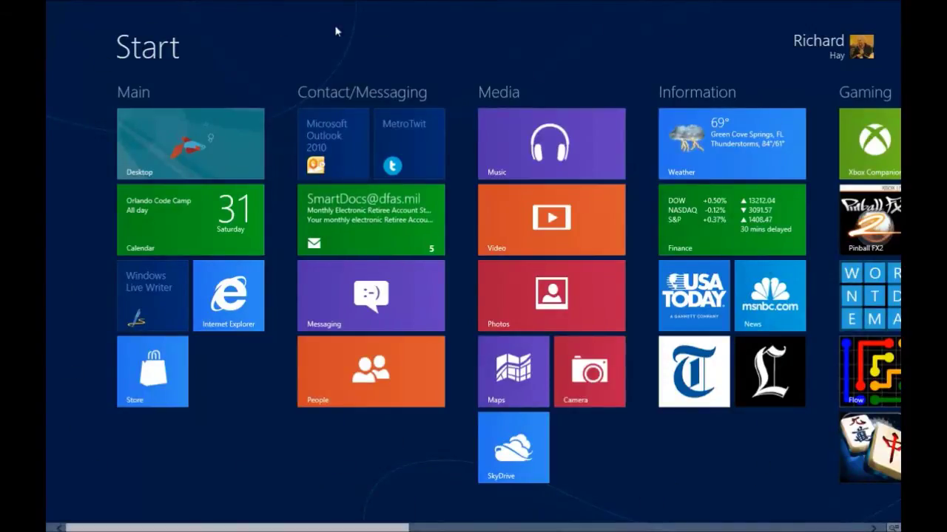
Step: Open the list of all installed apps and browse through it to the end and back
{"action": "right_click", "coordinate": [473, 46]}
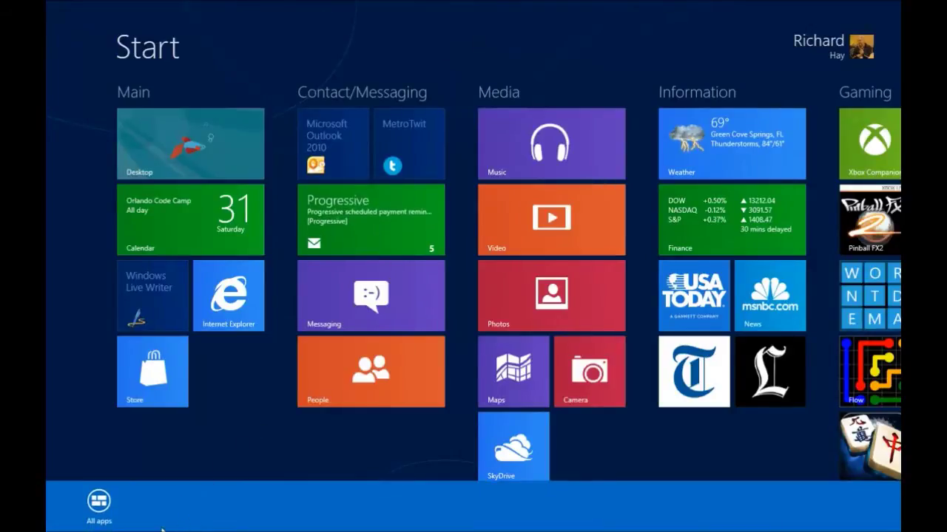
{"action": "left_click", "coordinate": [99, 503]}
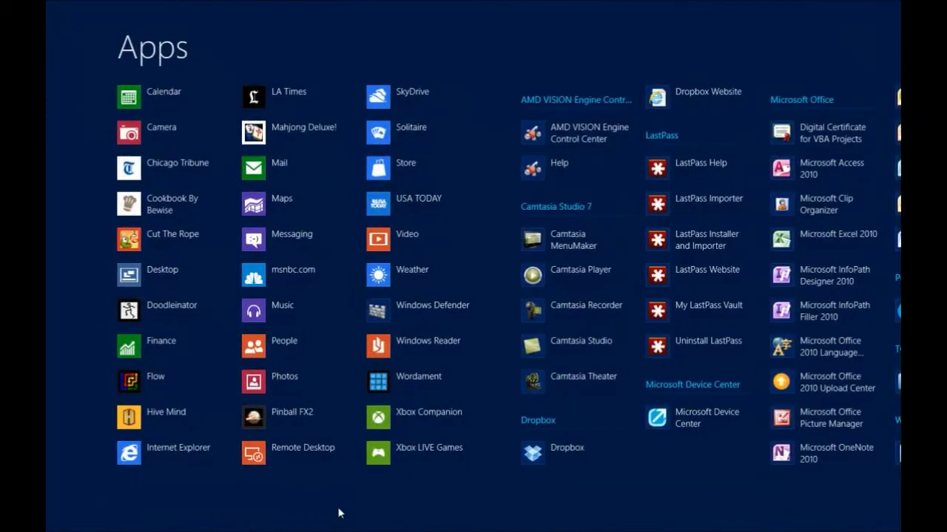
{"action": "scroll", "coordinate": [340, 513], "scroll_direction": "down", "scroll_amount": 5}
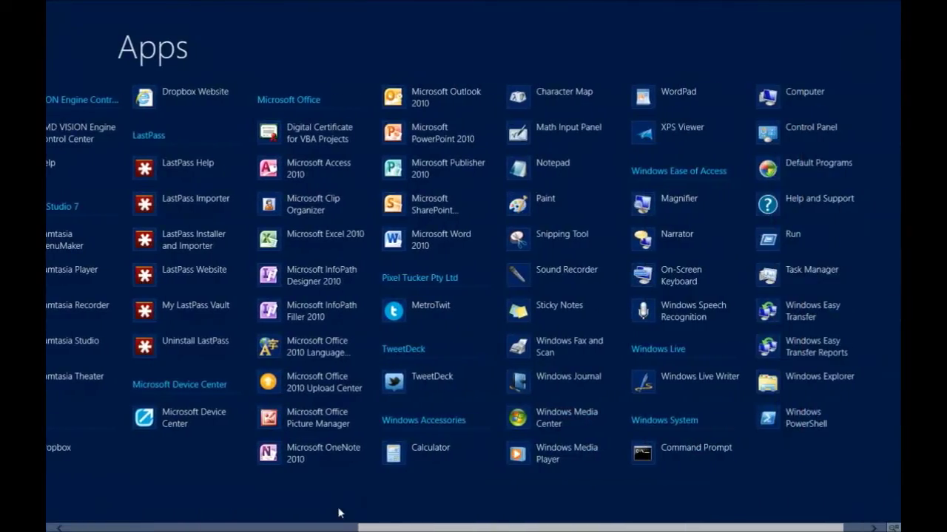
{"action": "scroll", "coordinate": [340, 512], "scroll_direction": "down", "scroll_amount": 1}
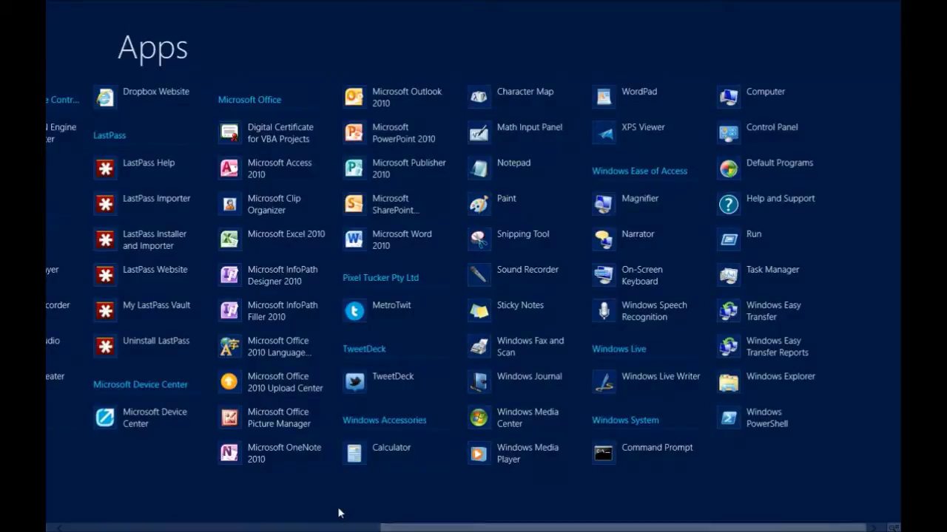
{"action": "scroll", "coordinate": [340, 513], "scroll_direction": "up", "scroll_amount": 6}
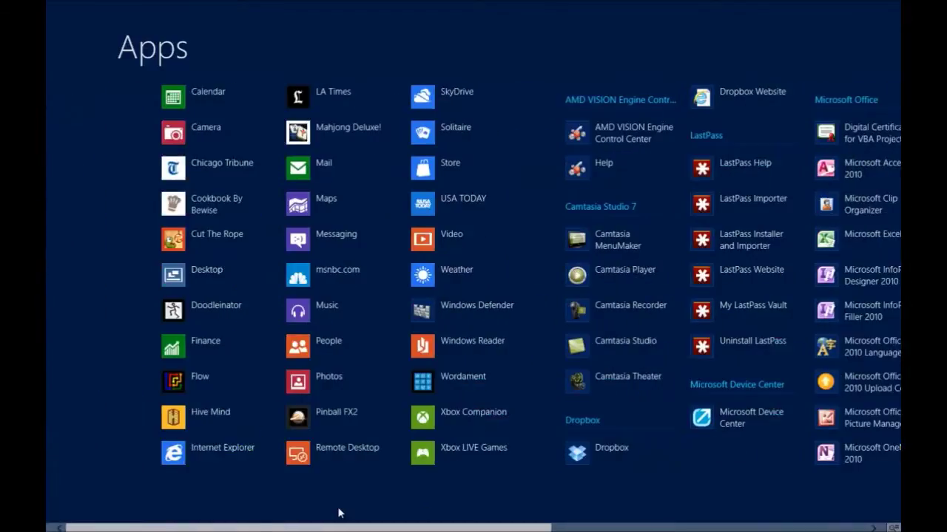
Step: Check the commands available for Windows Reader, Hive Mind and Camtasia MenuMaker, and return to the Start screen by way of the desktop
{"action": "right_click", "coordinate": [403, 345]}
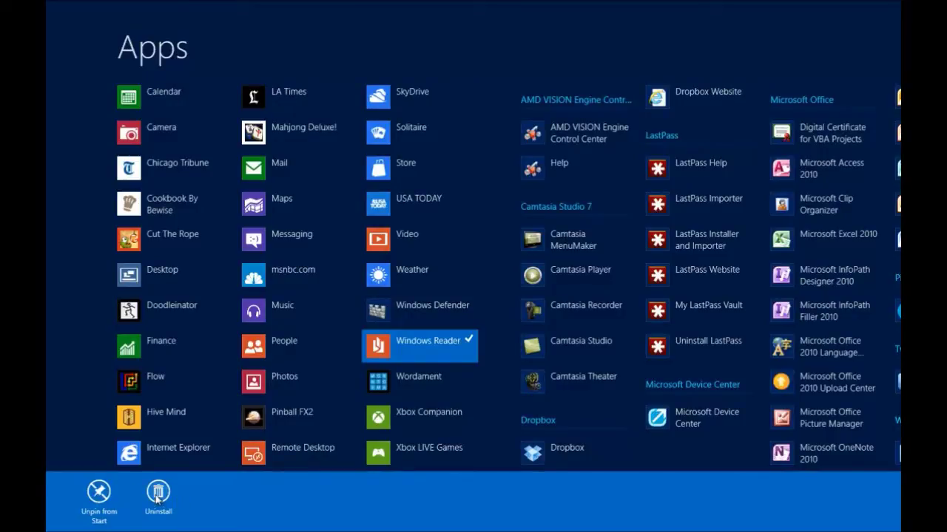
{"action": "right_click", "coordinate": [167, 427]}
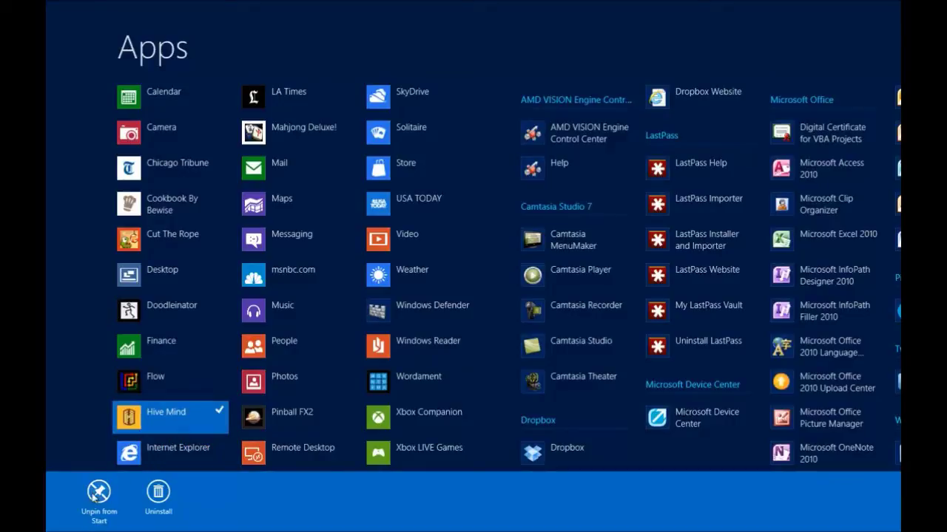
{"action": "right_click", "coordinate": [585, 236]}
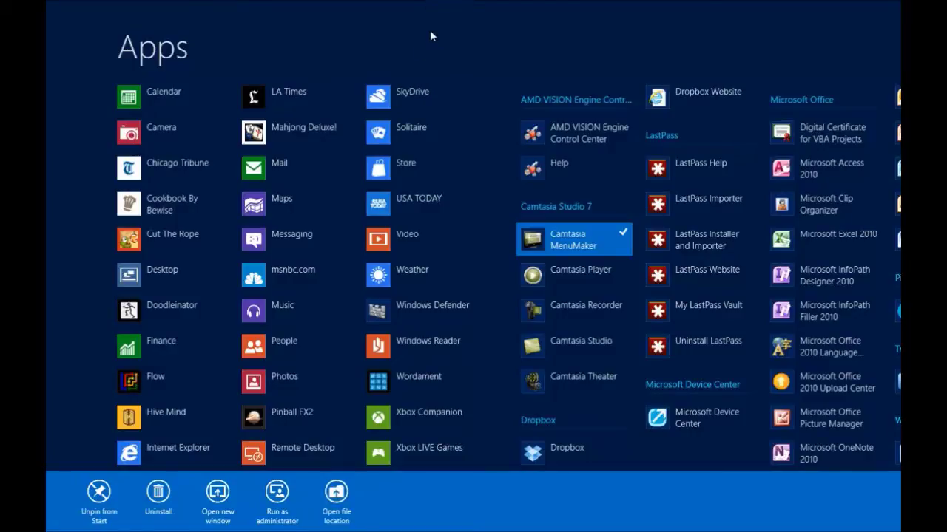
{"action": "right_click", "coordinate": [565, 250]}
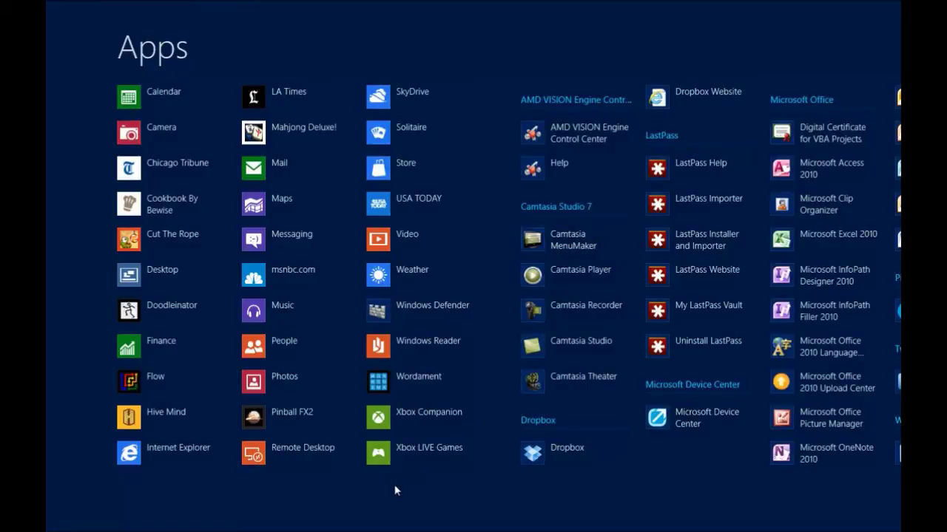
{"action": "key", "text": "super+d"}
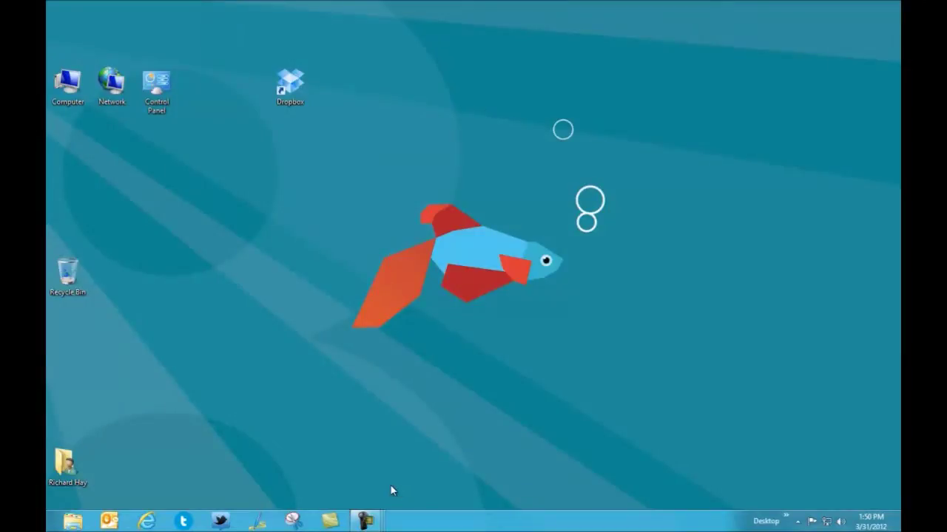
{"action": "left_click", "coordinate": [52, 524]}
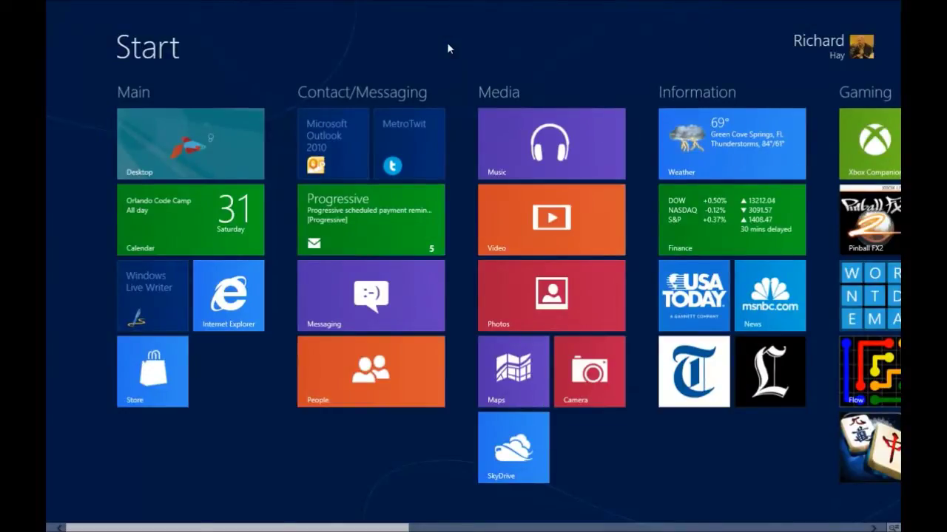
Step: Select the MetroTwit, Mail, Messaging and People tiles together, and clear the selection
{"action": "right_click", "coordinate": [419, 139]}
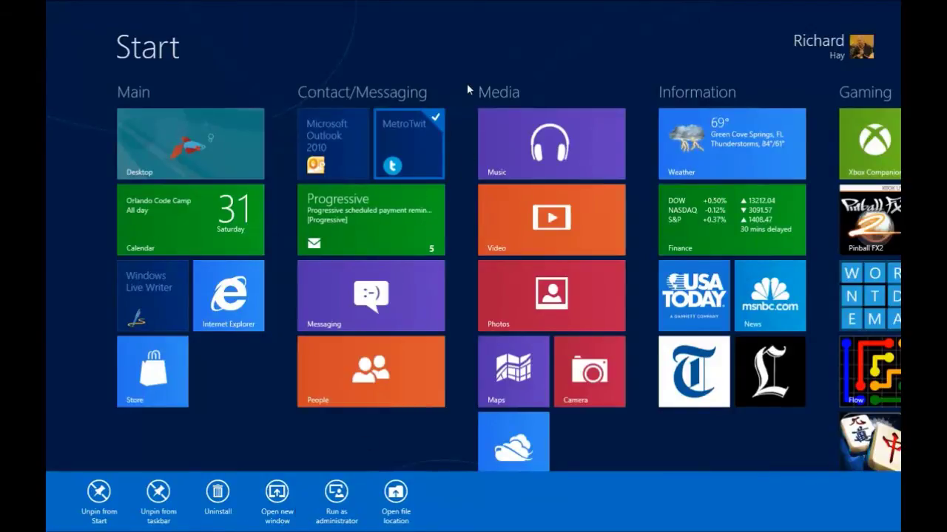
{"action": "right_click", "coordinate": [390, 218]}
{"action": "right_click", "coordinate": [379, 287]}
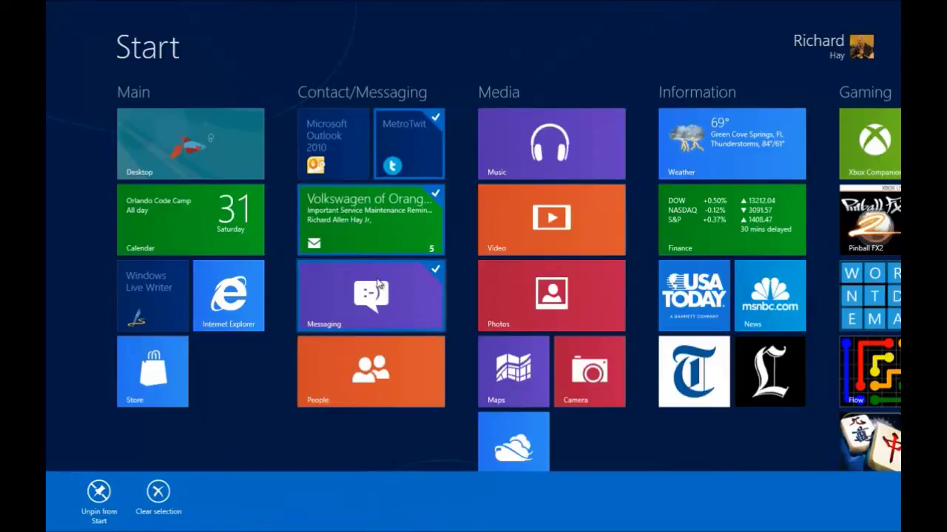
{"action": "right_click", "coordinate": [369, 364]}
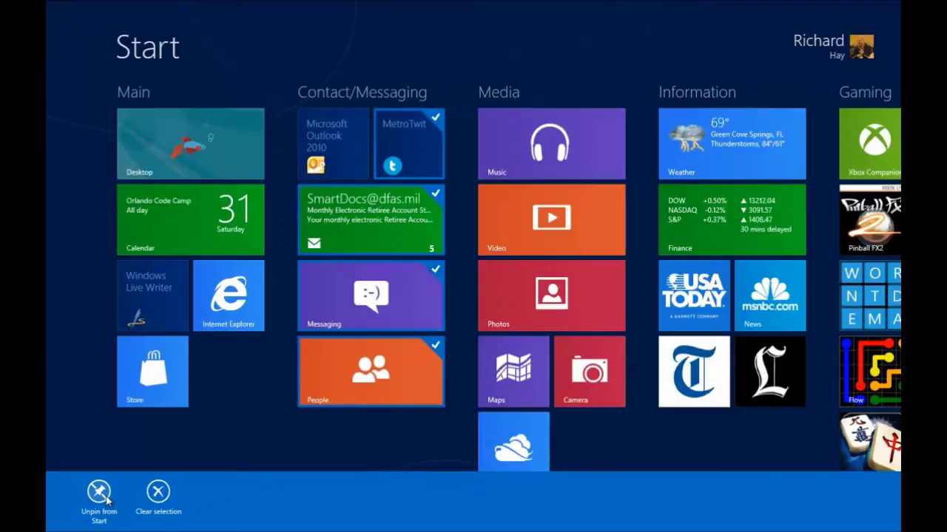
{"action": "left_click", "coordinate": [157, 494]}
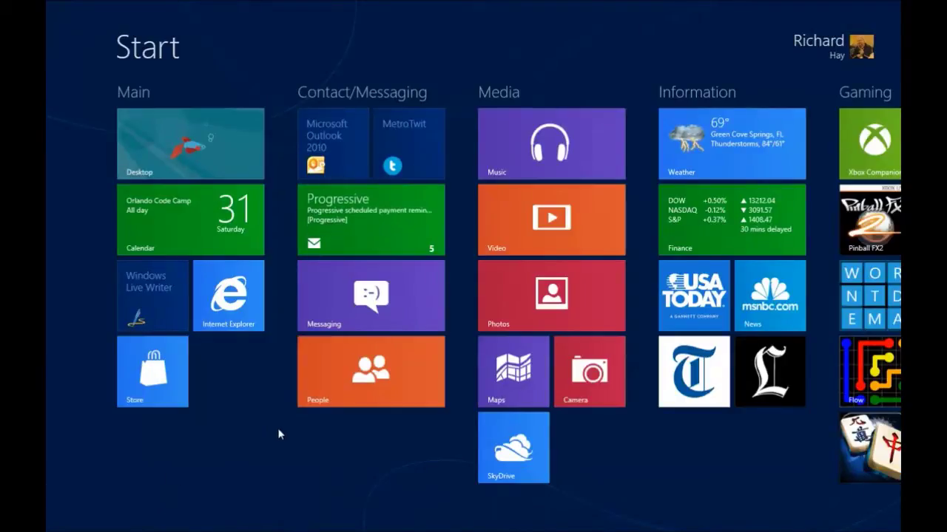
Step: Select the People tile, add the Messaging tile, and clear the selection of both
{"action": "right_click", "coordinate": [353, 386]}
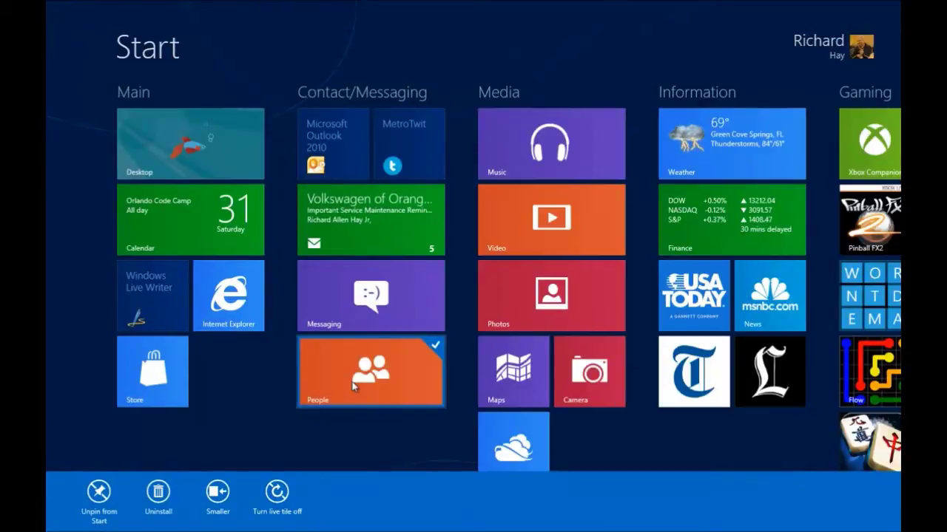
{"action": "right_click", "coordinate": [385, 297]}
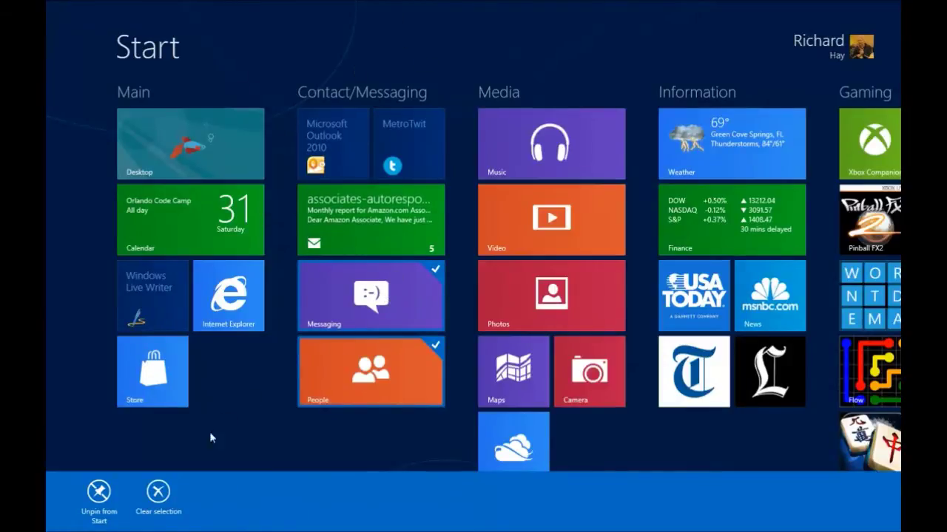
{"action": "left_click", "coordinate": [163, 495]}
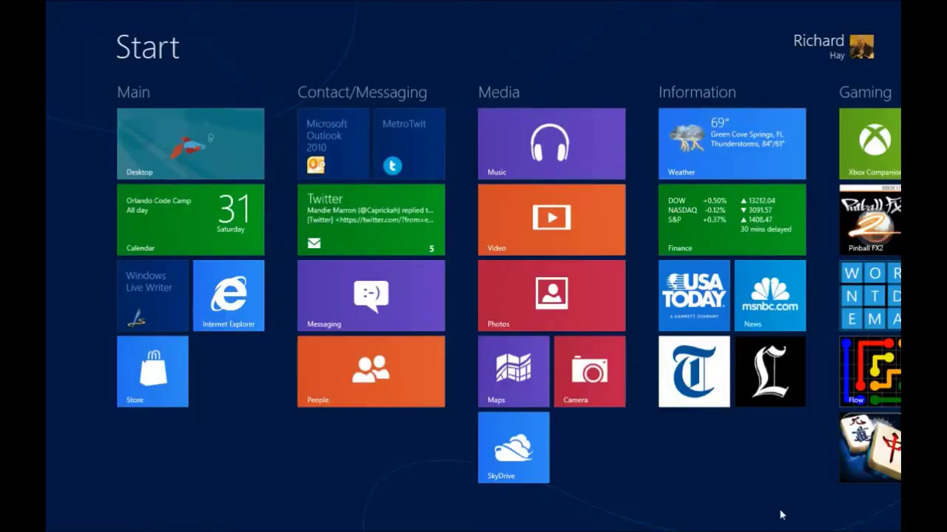
Step: Show the overview of all tile groups, and move the Main group to the end of the row and back to first place
{"action": "mouse_move", "coordinate": [899, 530]}
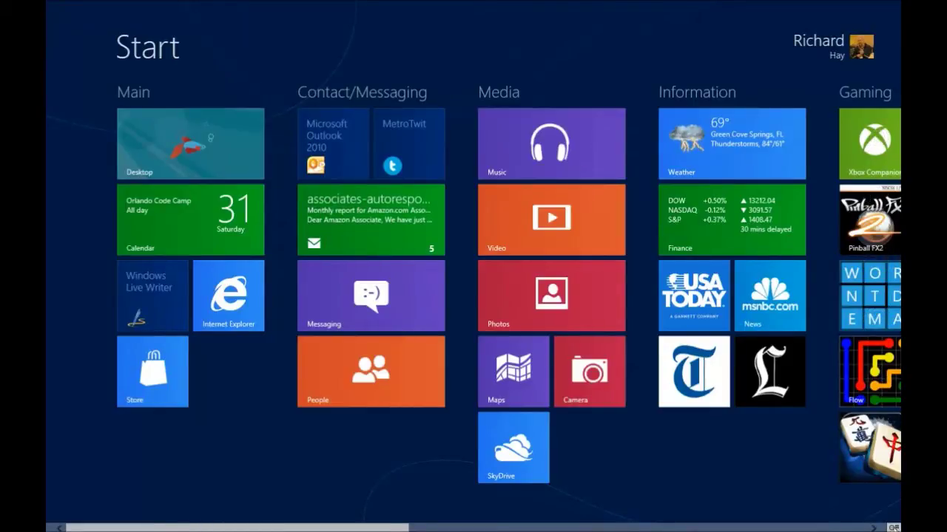
{"action": "key", "text": "ctrl+minus"}
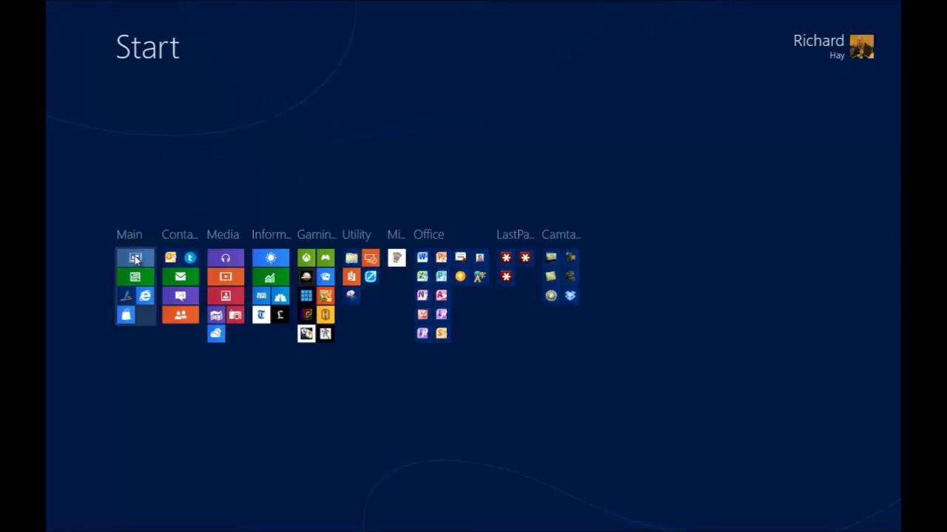
{"action": "left_click_drag", "start_coordinate": [138, 261], "coordinate": [641, 211]}
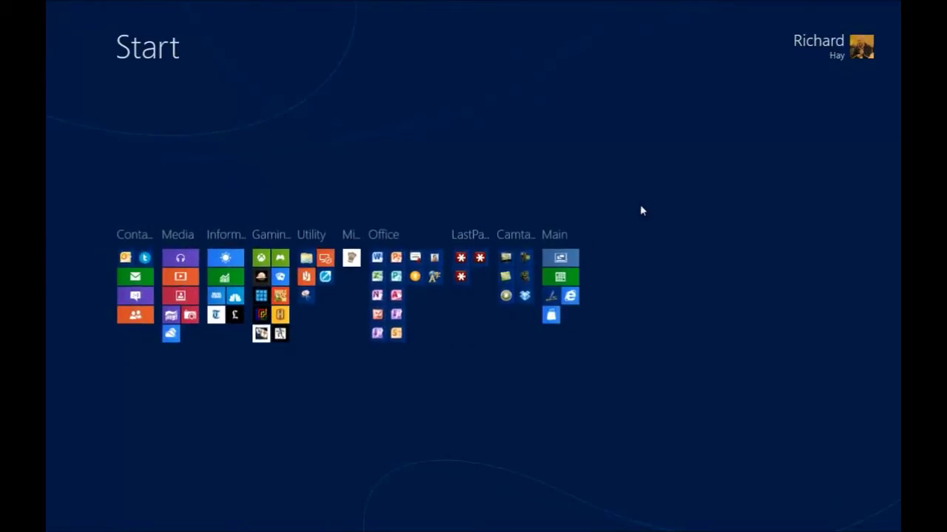
{"action": "left_click_drag", "start_coordinate": [564, 259], "coordinate": [134, 260]}
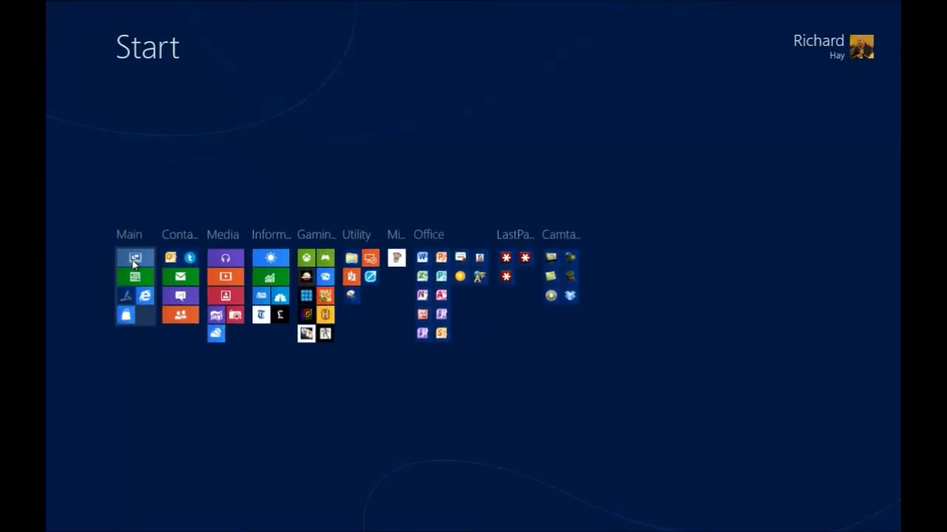
Step: Rename the Main tile group as "Main Programs" and return to the full-size tile view
{"action": "right_click", "coordinate": [134, 260]}
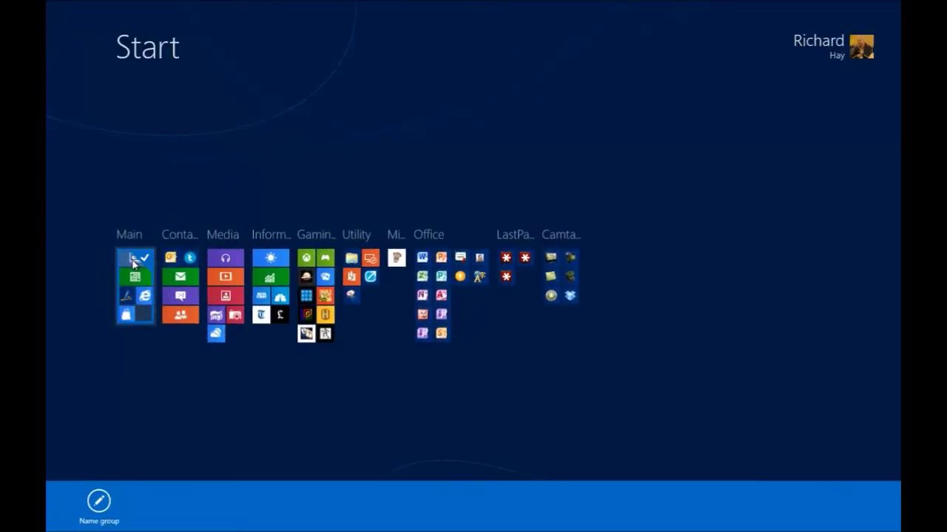
{"action": "left_click", "coordinate": [103, 504]}
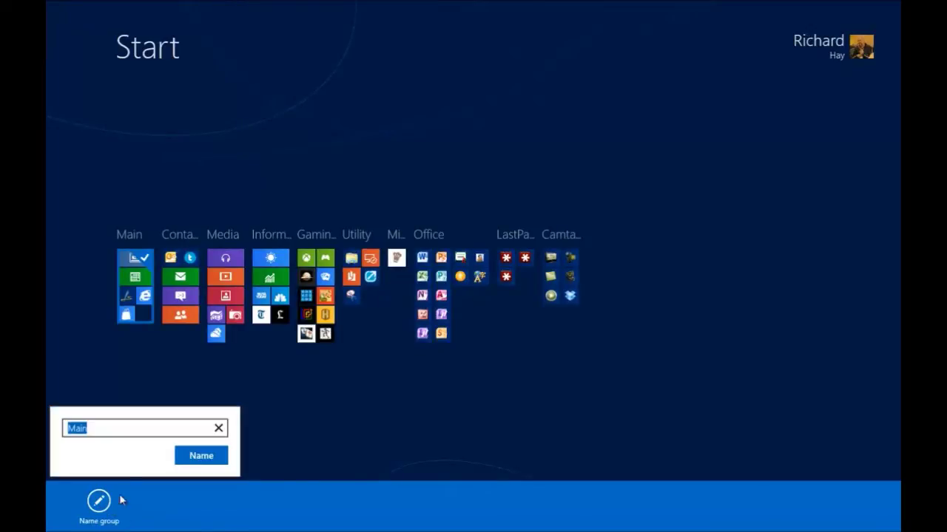
{"action": "left_click", "coordinate": [96, 428]}
{"action": "type", "text": "Programs"}
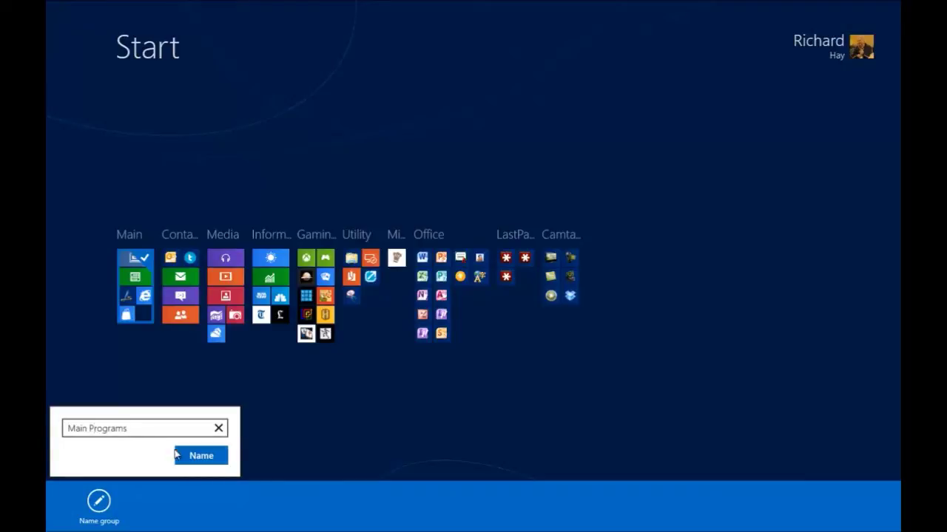
{"action": "left_click", "coordinate": [196, 455]}
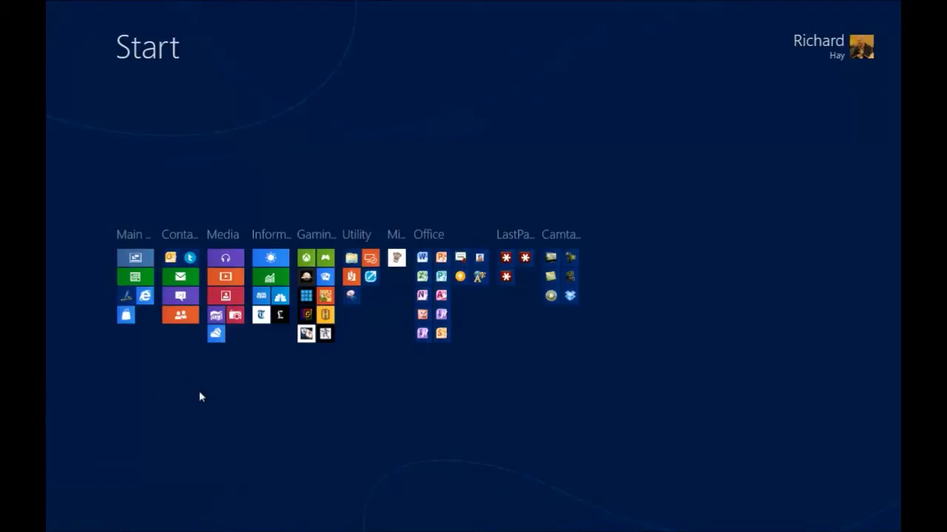
{"action": "left_click", "coordinate": [199, 397]}
{"action": "scroll", "coordinate": [176, 413], "scroll_direction": "up", "scroll_amount": 3}
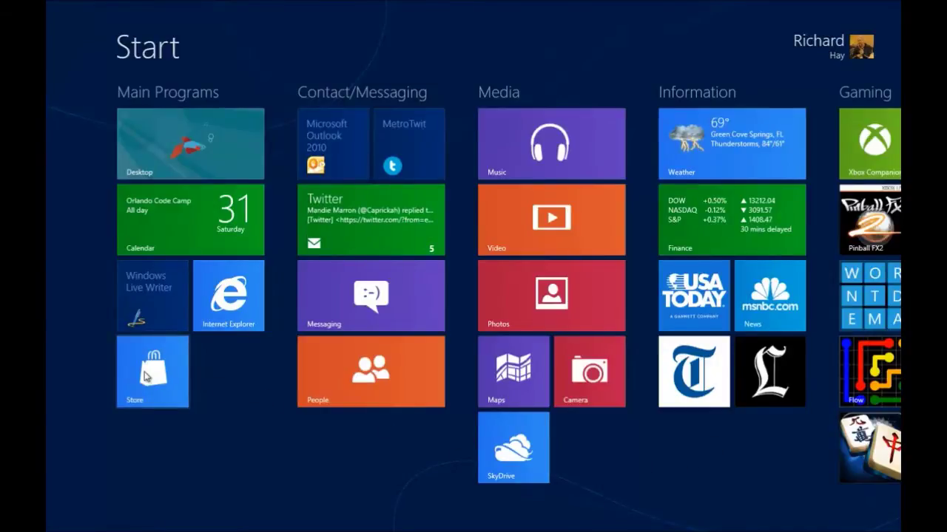
Step: Move the Store tile out of Main Programs into a new group of its own before Contact/Messaging
{"action": "left_click_drag", "start_coordinate": [148, 377], "coordinate": [269, 353]}
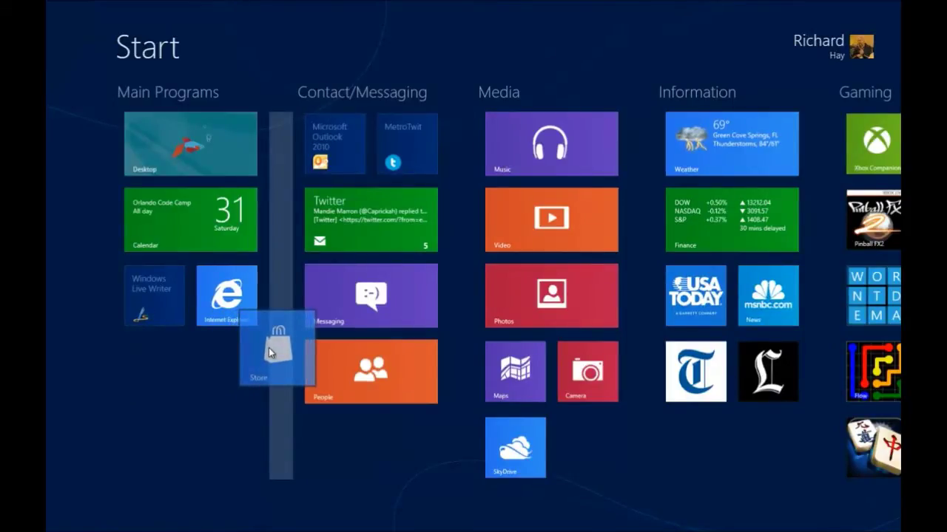
{"action": "left_click_drag", "start_coordinate": [269, 352], "coordinate": [275, 353]}
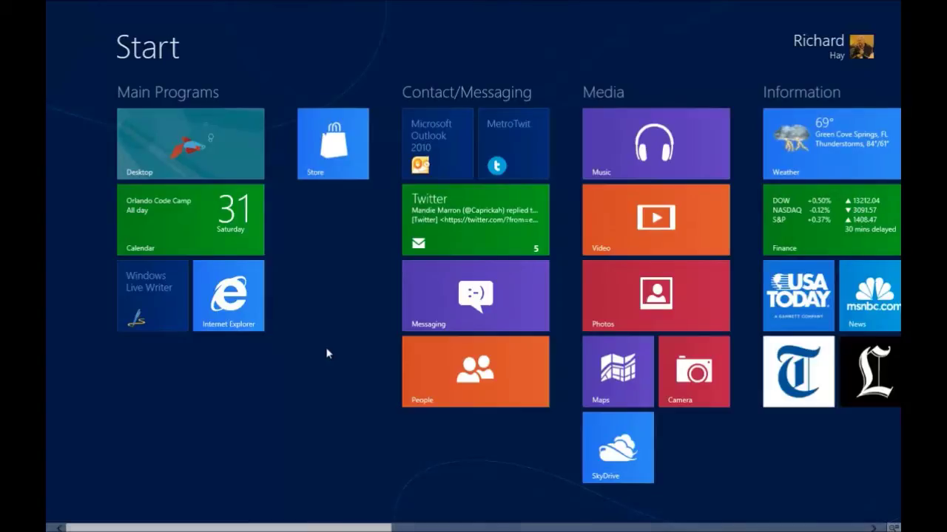
Step: Name the new group holding only the Store tile "Windows Store" and return to the full-size view of the first groups
{"action": "left_click", "coordinate": [893, 527]}
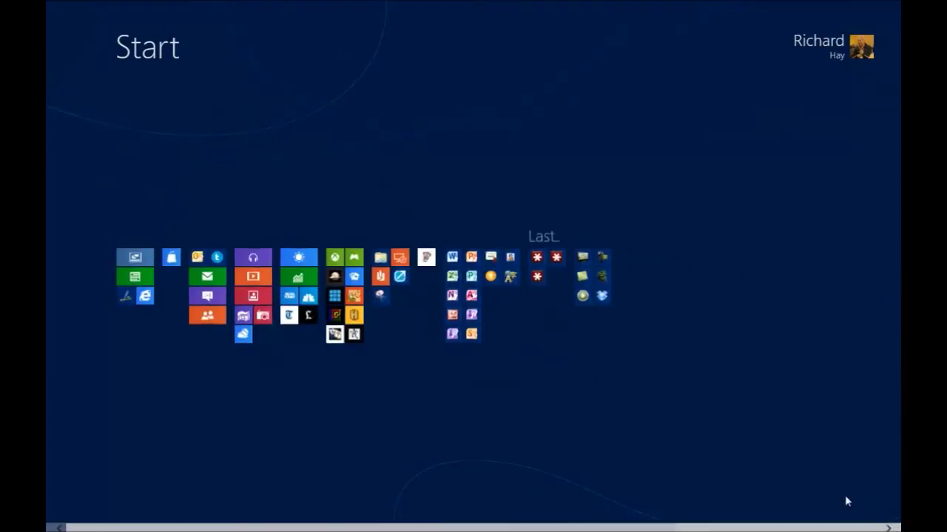
{"action": "right_click", "coordinate": [170, 258]}
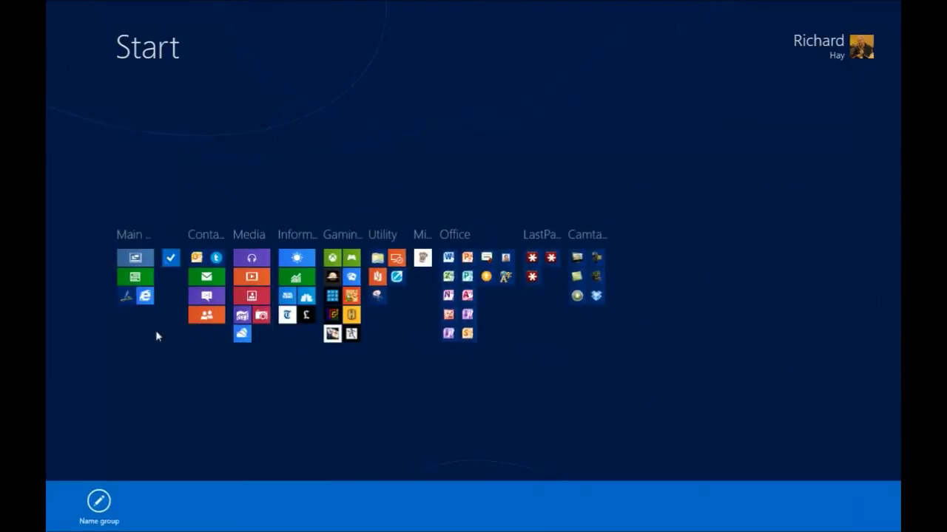
{"action": "left_click", "coordinate": [98, 507]}
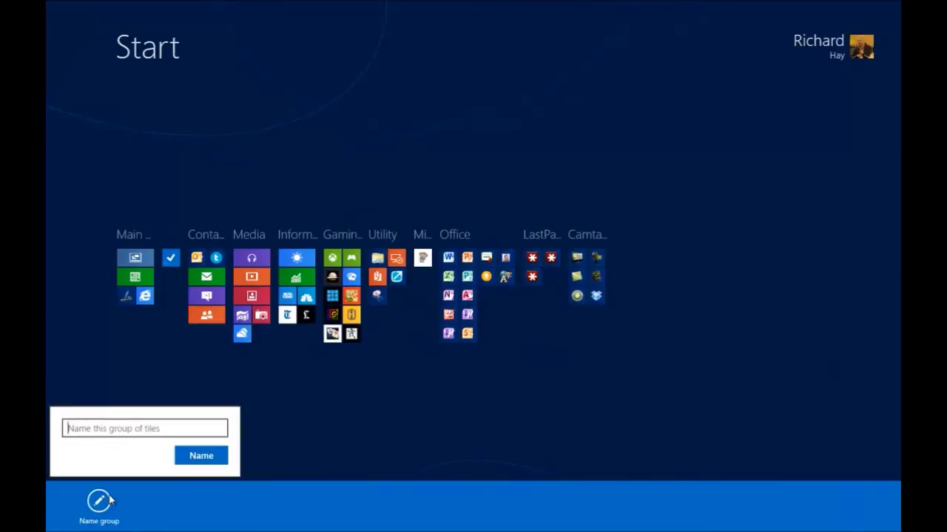
{"action": "type", "text": "Windows Store"}
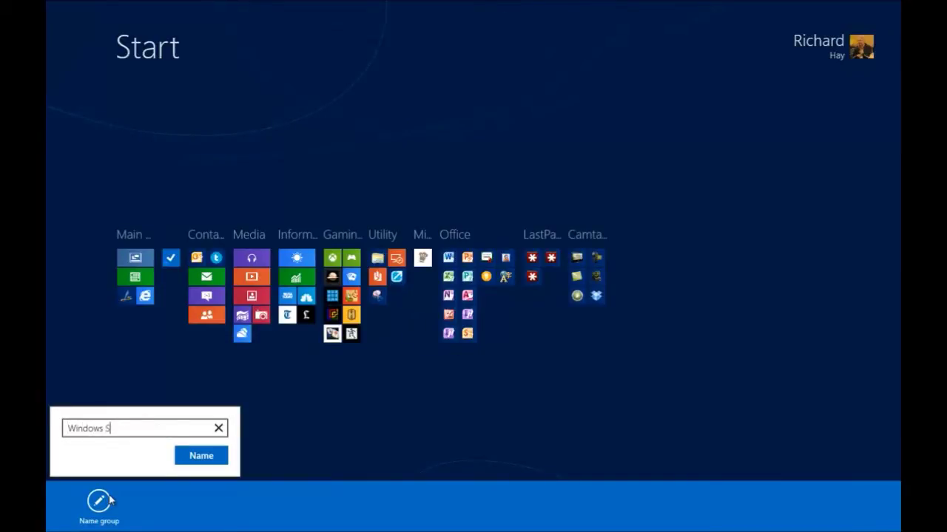
{"action": "left_click", "coordinate": [207, 456]}
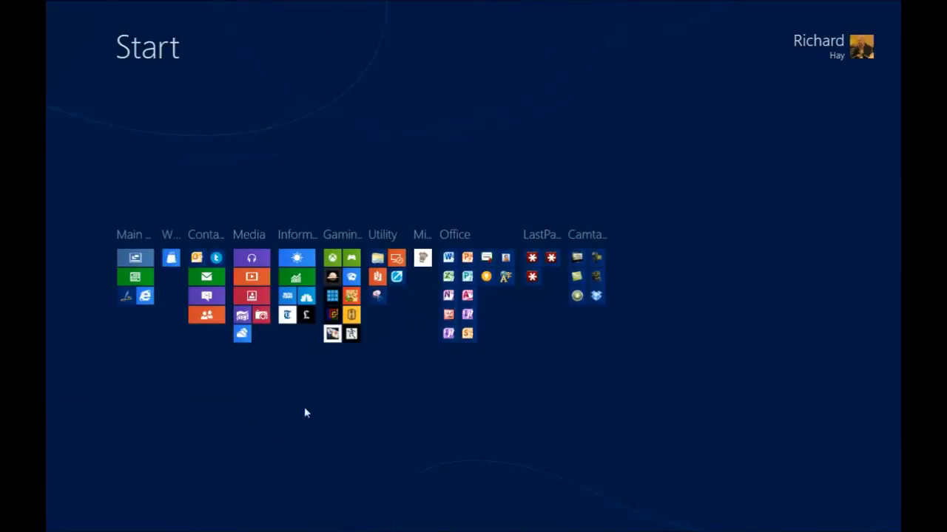
{"action": "right_click", "coordinate": [323, 415]}
{"action": "left_click", "coordinate": [321, 414]}
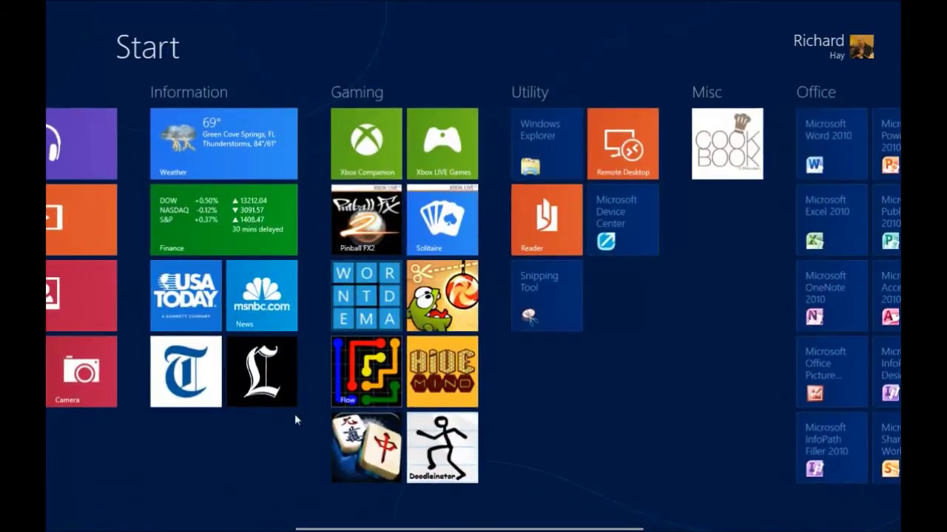
{"action": "scroll", "coordinate": [296, 416], "scroll_direction": "up", "scroll_amount": 5}
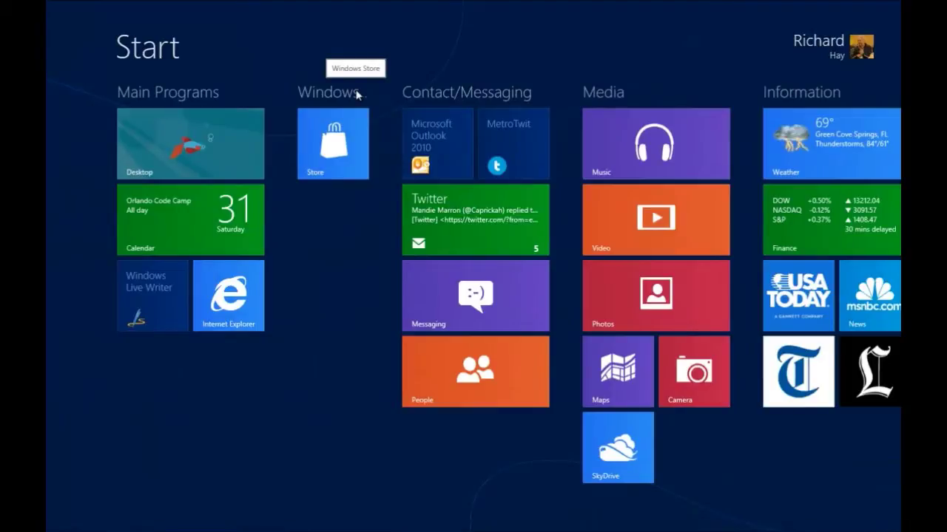
Step: Move the Store tile back into Main Programs, below Windows Live Writer
{"action": "left_click_drag", "start_coordinate": [355, 113], "coordinate": [180, 335]}
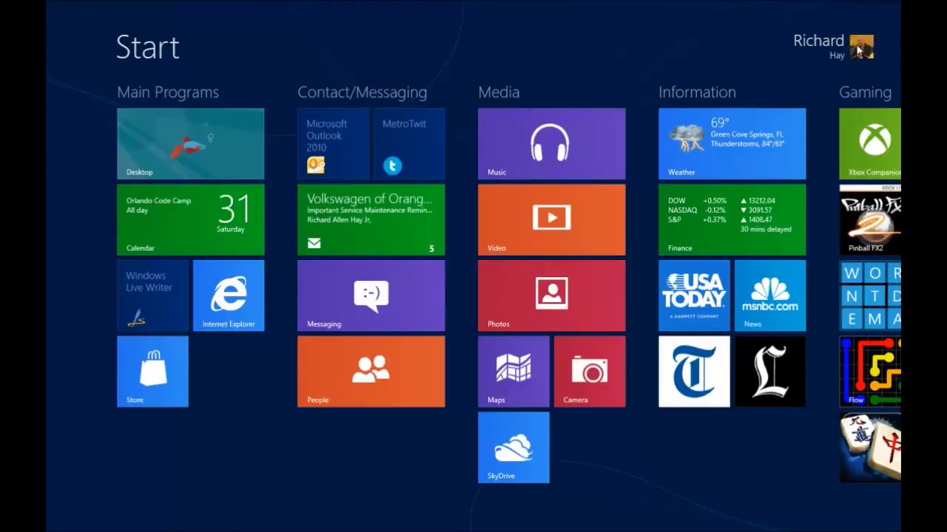
Step: Show the account options for the signed-in user and close them without choosing one
{"action": "left_click", "coordinate": [858, 50]}
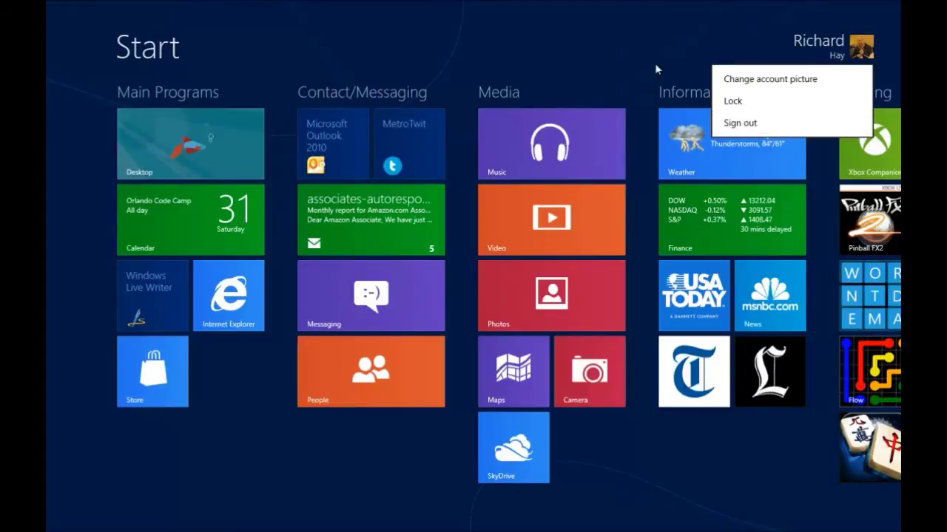
{"action": "left_click", "coordinate": [648, 43]}
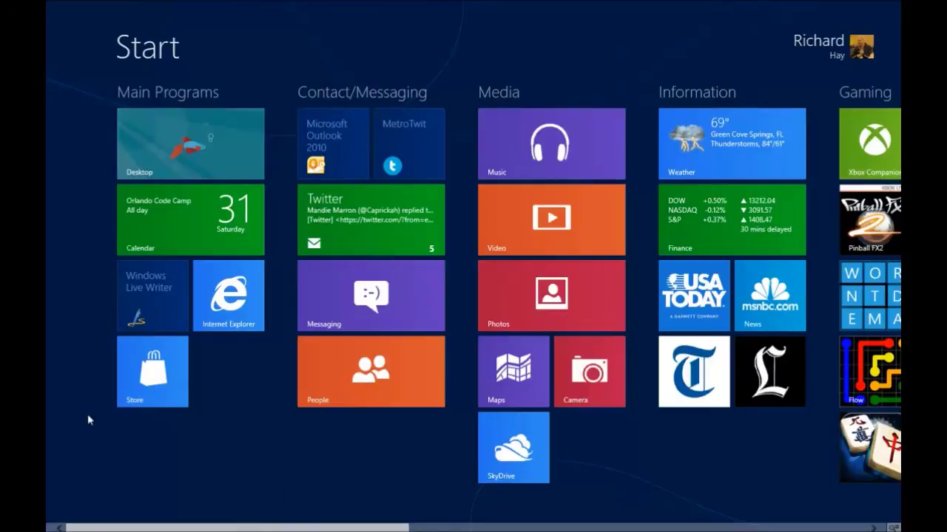
Step: Look through all tile groups on the Start screen, from Main Programs to Camtasia, and return to the first group
{"action": "scroll", "coordinate": [148, 488], "scroll_direction": "down", "scroll_amount": 5}
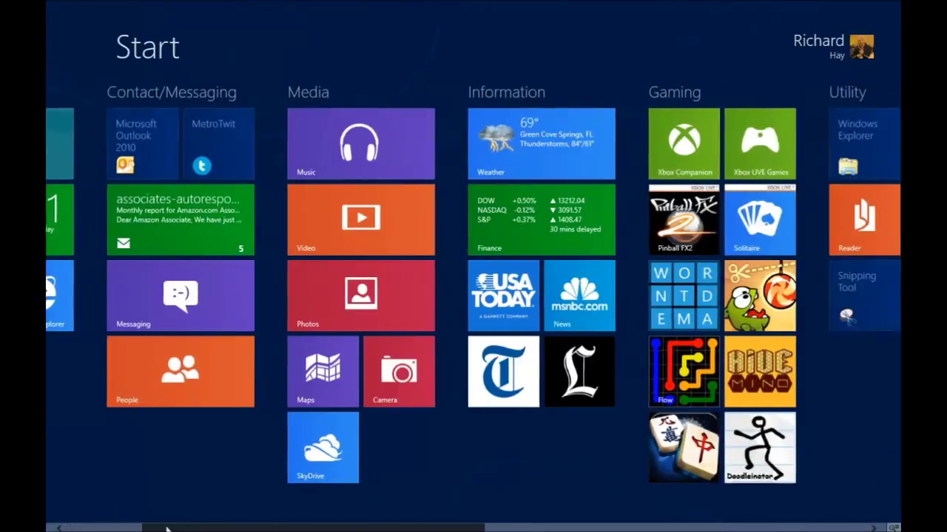
{"action": "scroll", "coordinate": [473, 296], "scroll_direction": "down", "scroll_amount": 3}
{"action": "left_click_drag", "start_coordinate": [569, 527], "coordinate": [82, 526]}
{"action": "scroll", "coordinate": [83, 527], "scroll_direction": "down", "scroll_amount": 6}
{"action": "scroll", "coordinate": [74, 525], "scroll_direction": "up", "scroll_amount": 6}
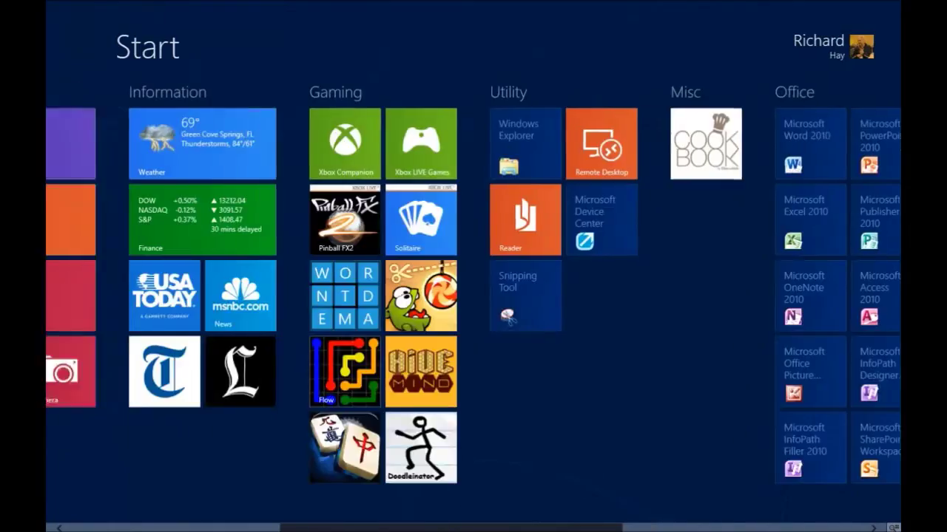
{"action": "left_click_drag", "start_coordinate": [46, 520], "coordinate": [474, 520]}
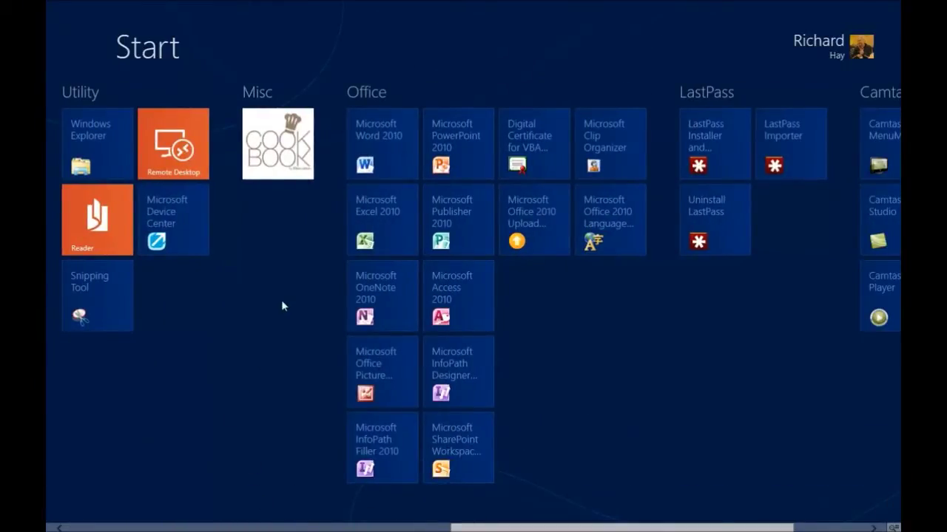
{"action": "scroll", "coordinate": [269, 321], "scroll_direction": "up", "scroll_amount": 8}
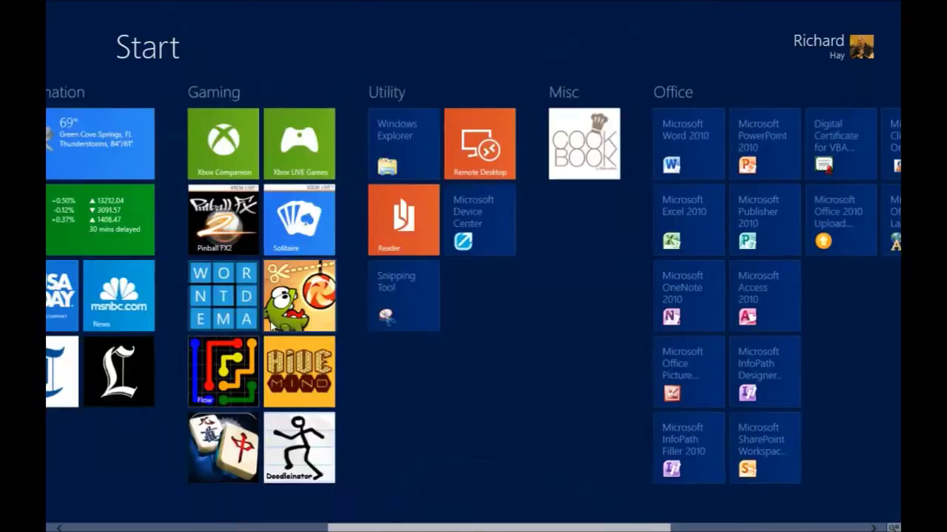
{"action": "scroll", "coordinate": [270, 320], "scroll_direction": "down", "scroll_amount": 3}
{"action": "scroll", "coordinate": [270, 320], "scroll_direction": "down", "scroll_amount": 5}
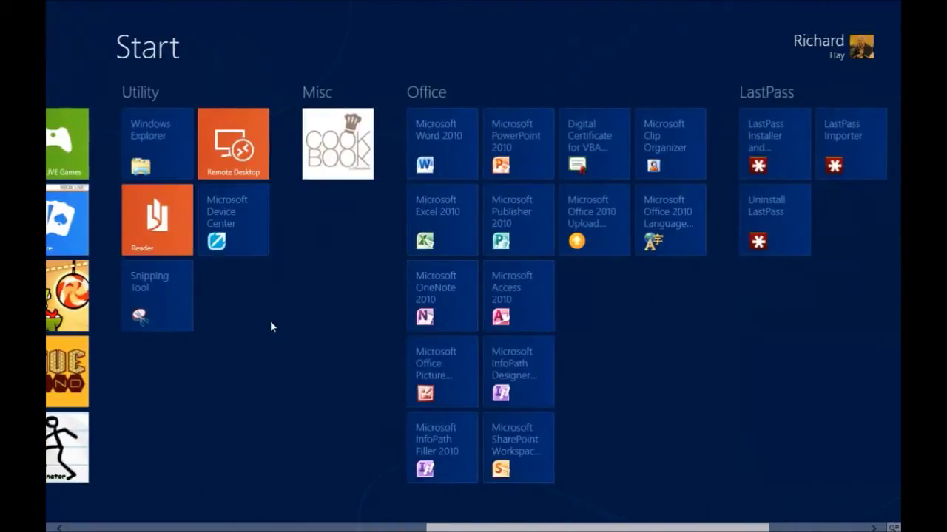
{"action": "scroll", "coordinate": [270, 320], "scroll_direction": "up", "scroll_amount": 5}
{"action": "scroll", "coordinate": [270, 321], "scroll_direction": "up", "scroll_amount": 4}
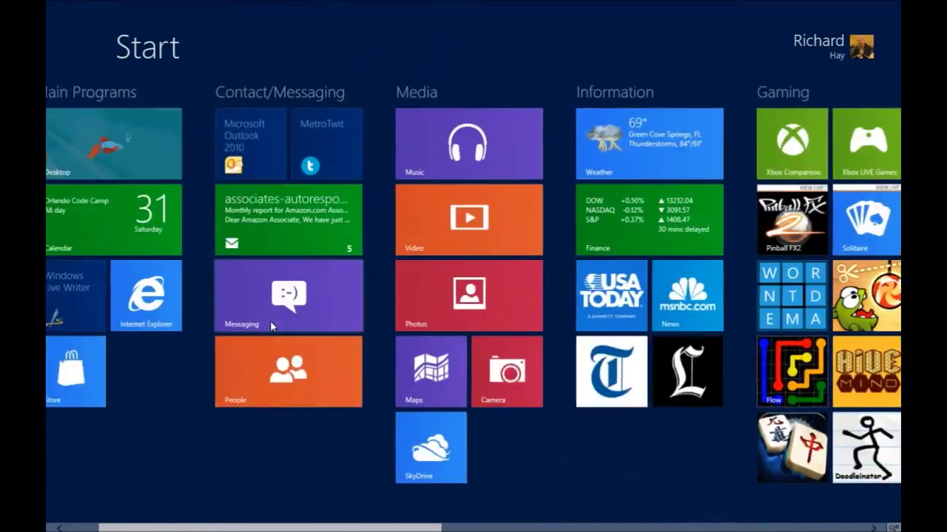
{"action": "scroll", "coordinate": [270, 321], "scroll_direction": "down", "scroll_amount": 6}
{"action": "scroll", "coordinate": [270, 326], "scroll_direction": "down", "scroll_amount": 2}
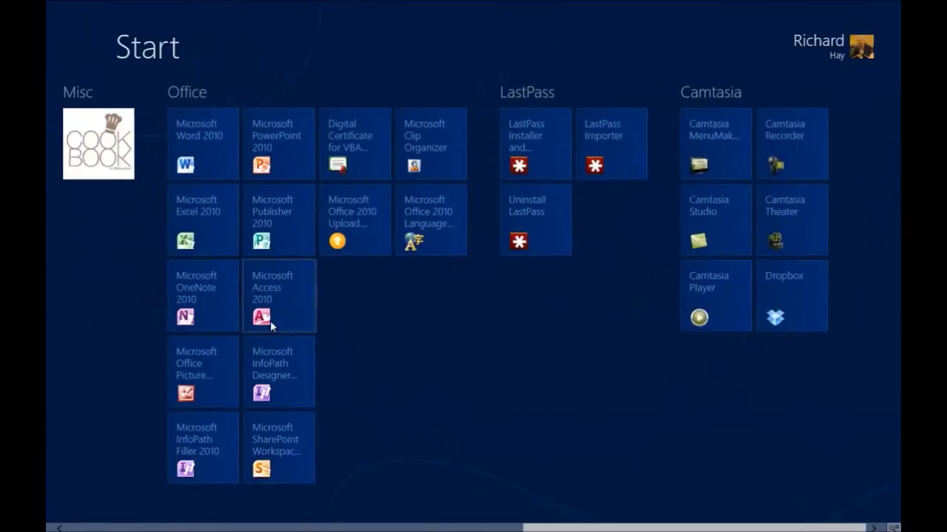
{"action": "scroll", "coordinate": [270, 326], "scroll_direction": "up", "scroll_amount": 7}
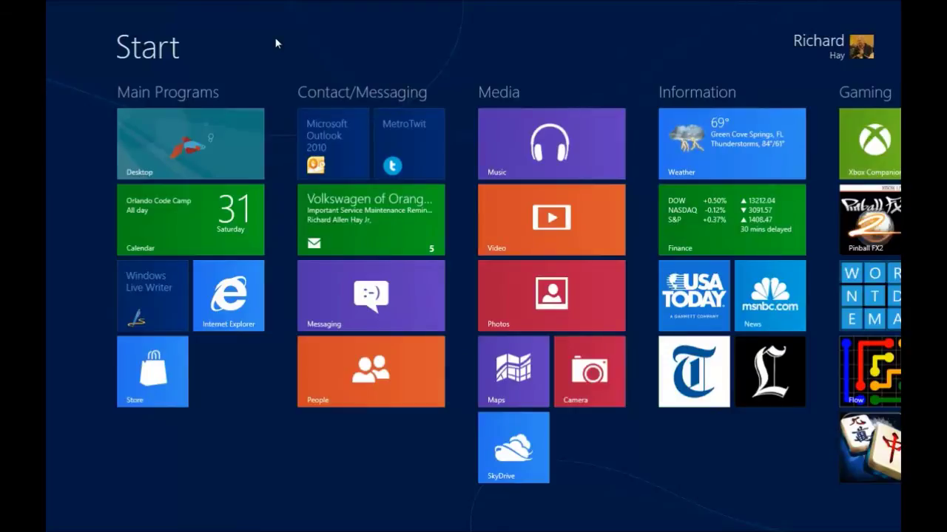
Step: Switch from the Start screen to the desktop and back, twice
{"action": "key", "text": "super+d"}
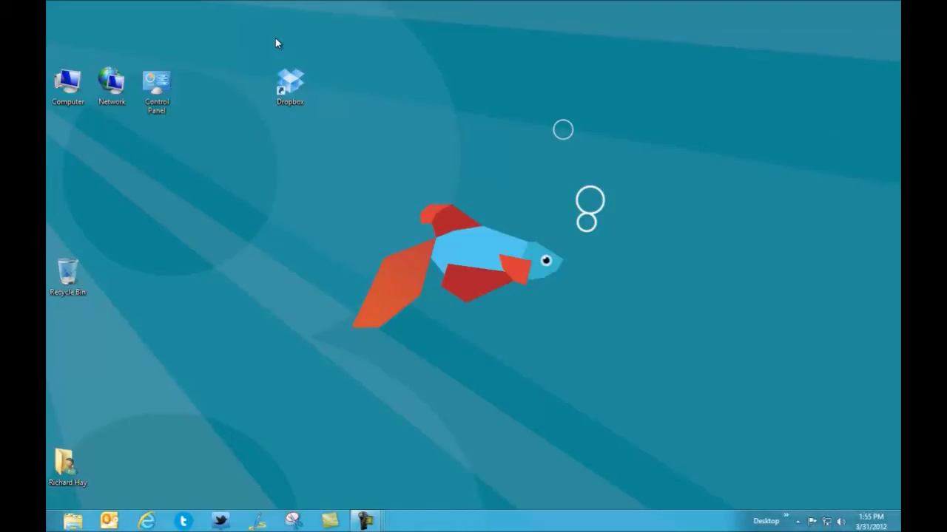
{"action": "key", "text": "super"}
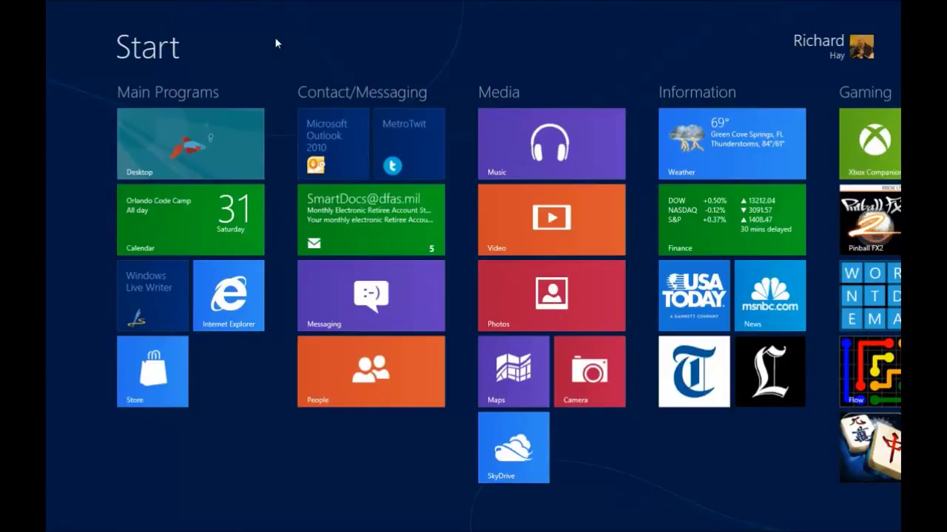
{"action": "key", "text": "super+d"}
{"action": "key", "text": "super"}
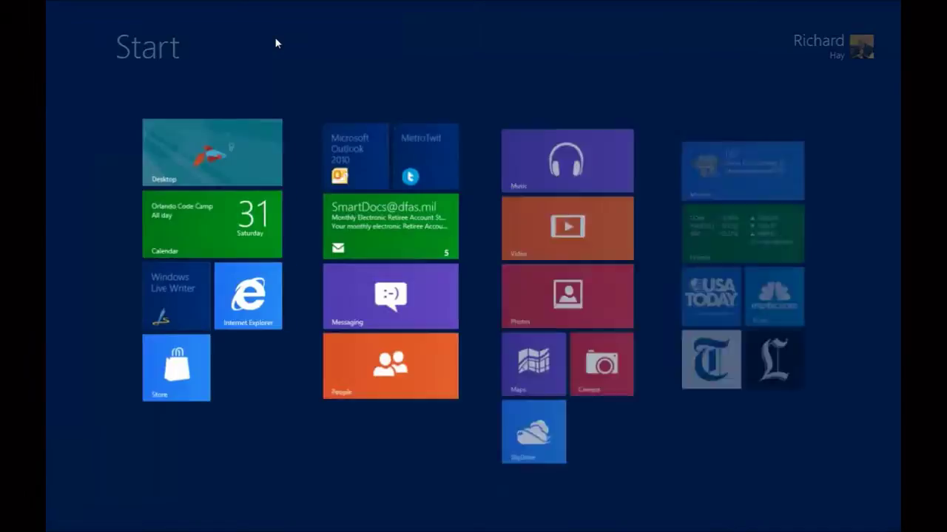
Step: Show the charms bar over the Start screen, and switch to the desktop and back to Start
{"action": "key", "text": "super+c"}
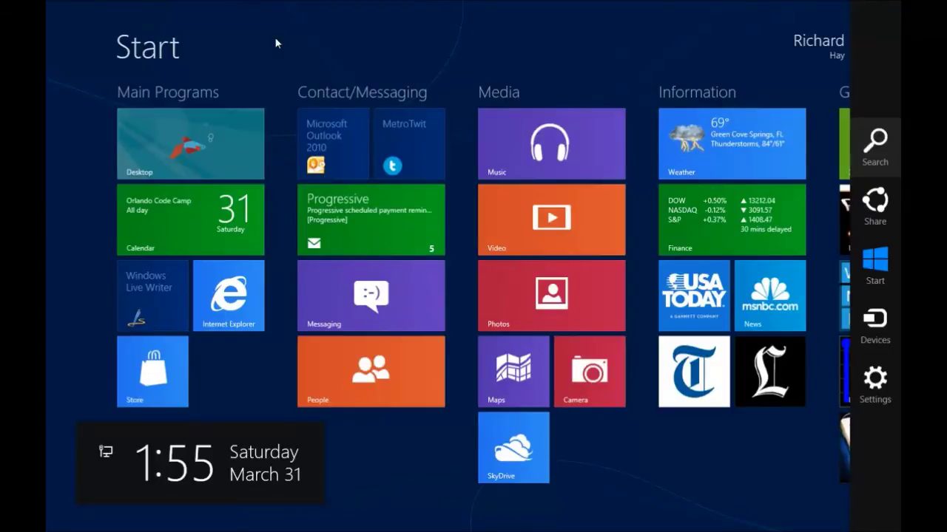
{"action": "key", "text": "super"}
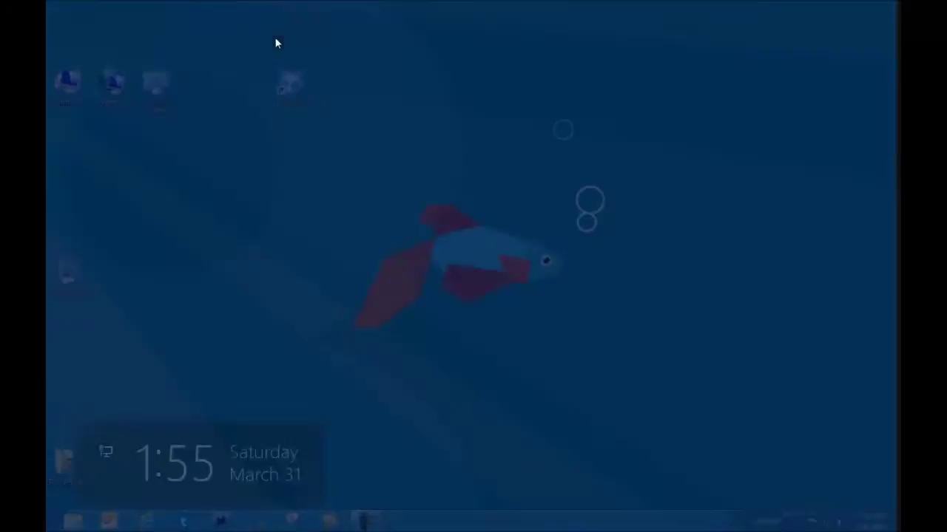
{"action": "key", "text": "super"}
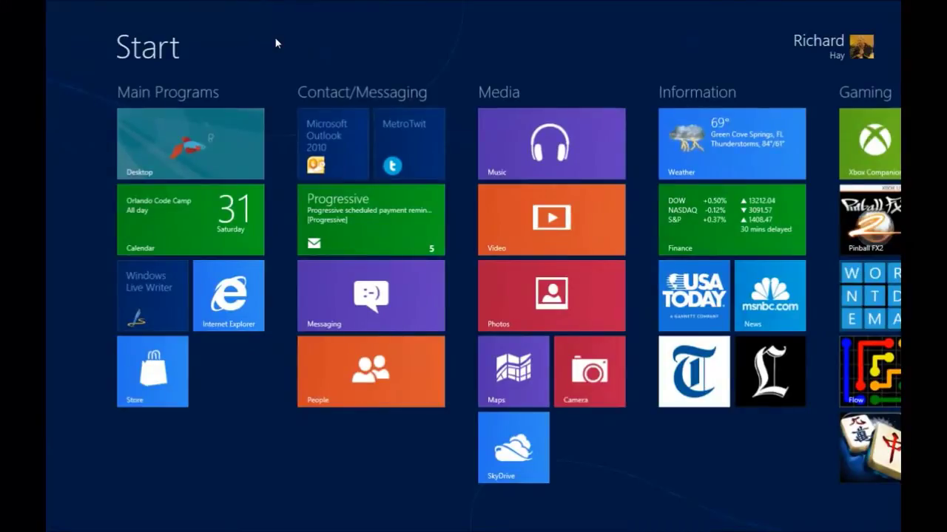
Step: Show the app search with all installed apps, and go back to the Start screen by way of the desktop
{"action": "key", "text": "super+q"}
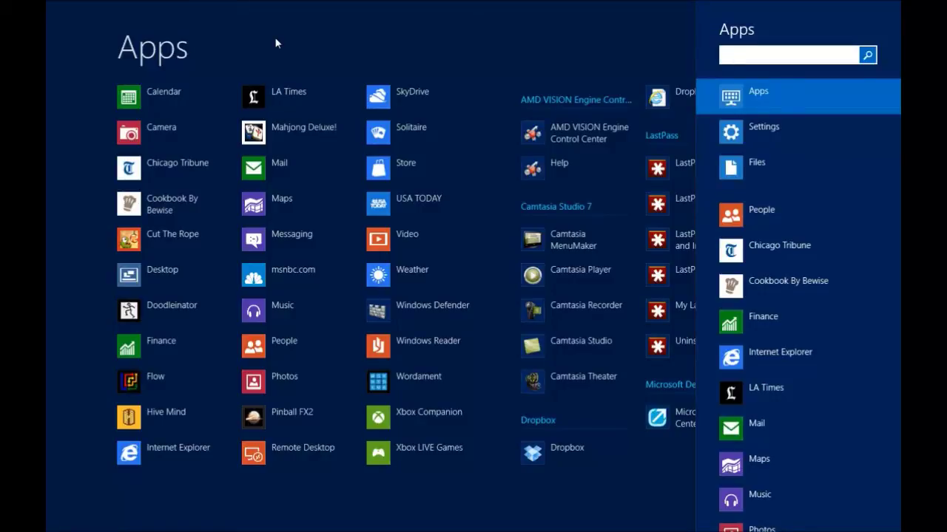
{"action": "key", "text": "Escape"}
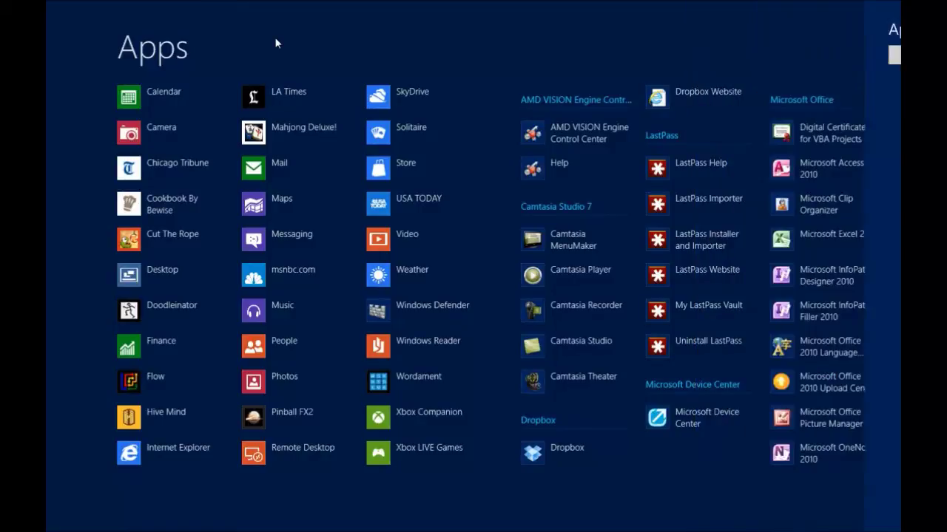
{"action": "key", "text": "super+d"}
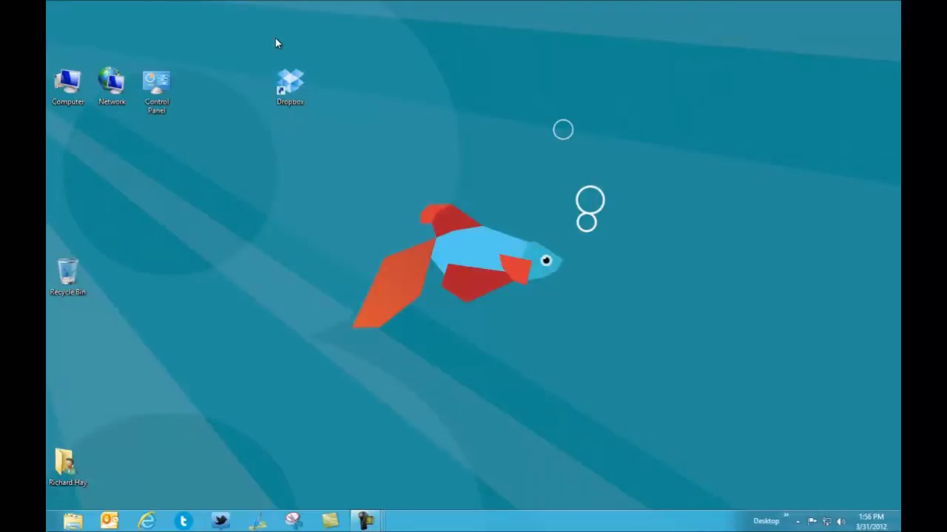
{"action": "left_click", "coordinate": [49, 526]}
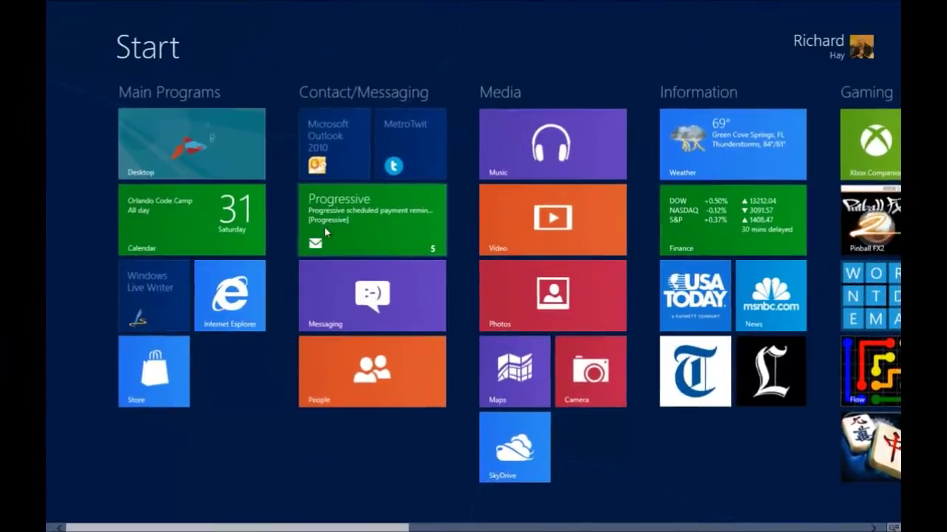
Step: Search the settings for "windows update" and look through the list of apps that can be searched with the same term
{"action": "type", "text": "windows"}
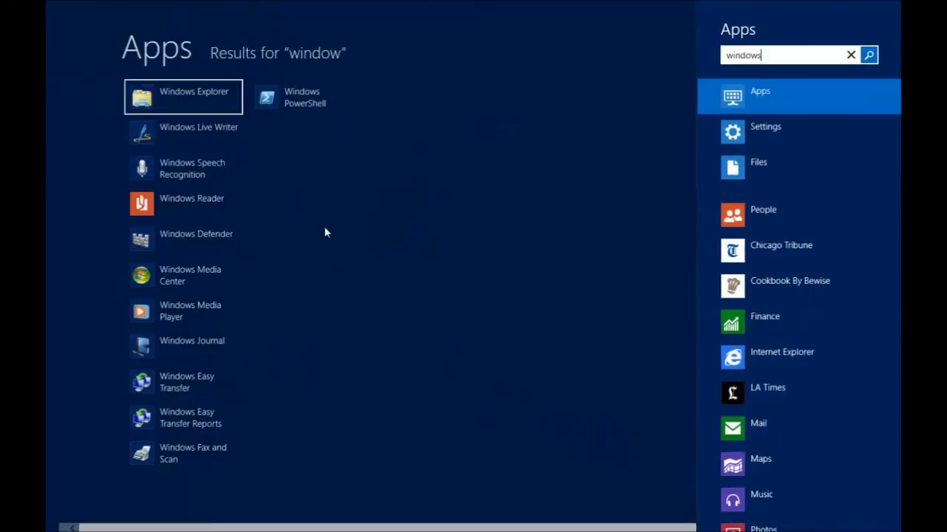
{"action": "type", "text": " update"}
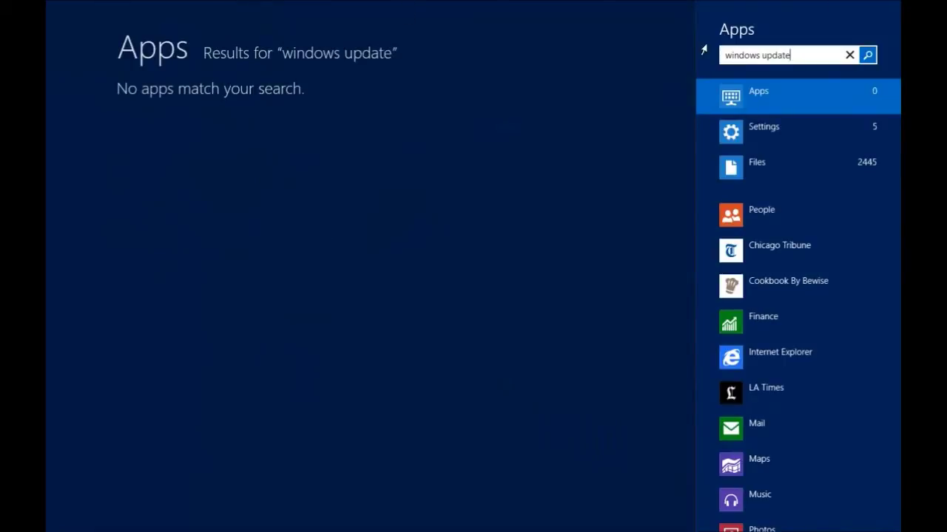
{"action": "left_click", "coordinate": [763, 129]}
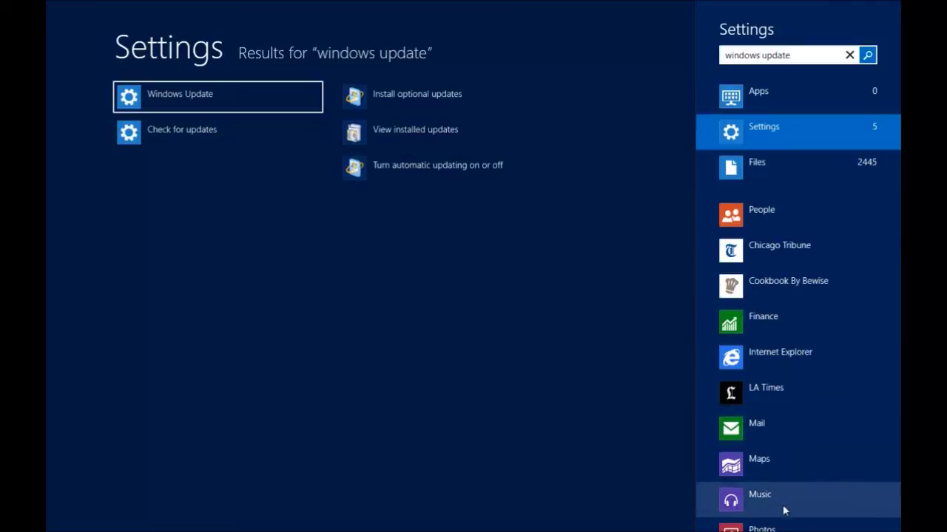
{"action": "scroll", "coordinate": [796, 373], "scroll_direction": "down", "scroll_amount": 5}
{"action": "scroll", "coordinate": [797, 377], "scroll_direction": "up", "scroll_amount": 3}
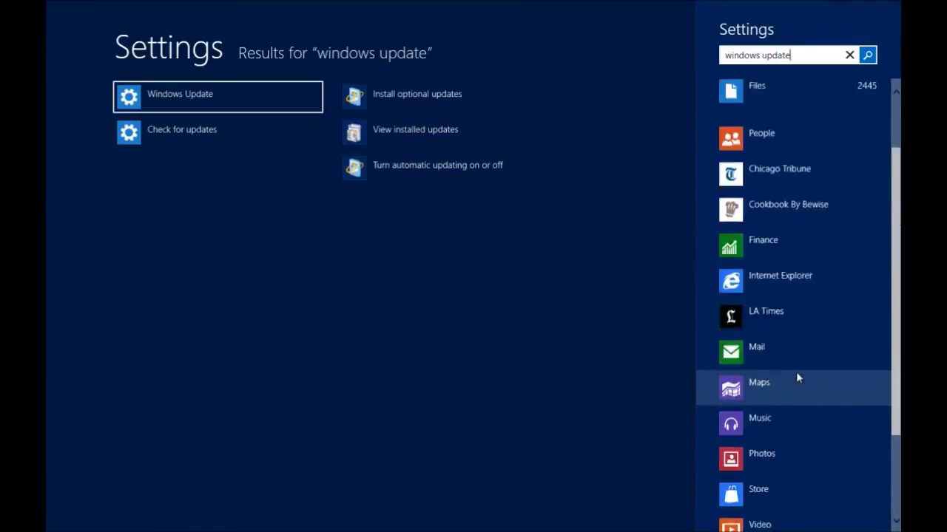
{"action": "scroll", "coordinate": [795, 371], "scroll_direction": "up", "scroll_amount": 1}
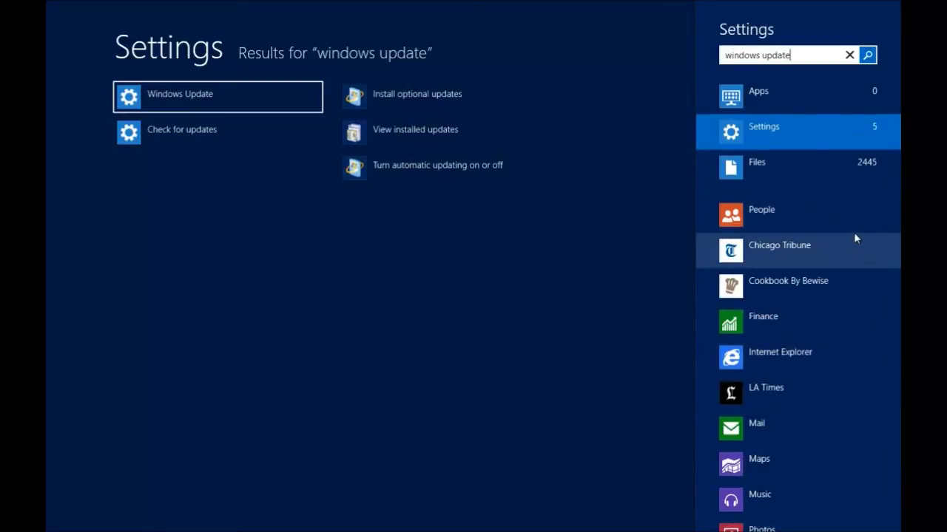
{"action": "scroll", "coordinate": [795, 246], "scroll_direction": "down", "scroll_amount": 3}
{"action": "scroll", "coordinate": [794, 246], "scroll_direction": "up", "scroll_amount": 3}
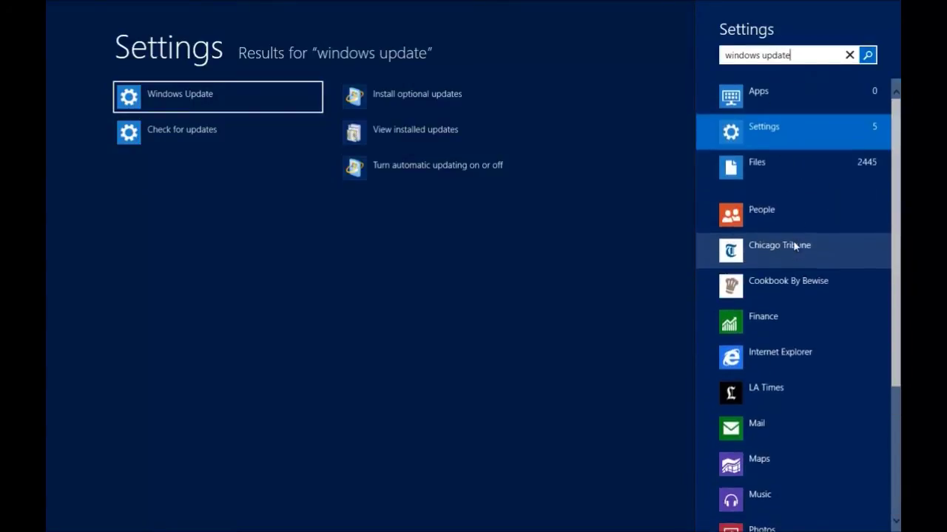
{"action": "scroll", "coordinate": [875, 225], "scroll_direction": "down", "scroll_amount": 3}
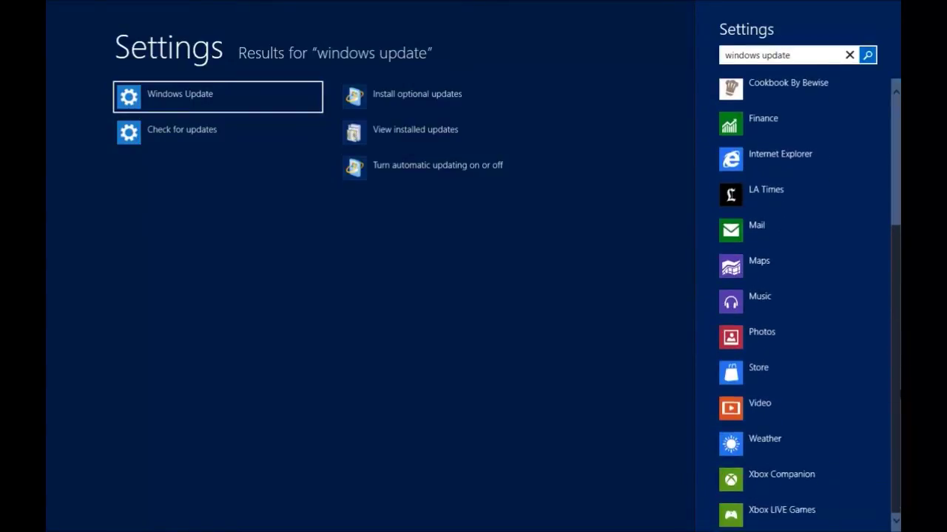
Step: Go back to the top of the searchable apps list, close the settings search and return to the Start screen
{"action": "scroll", "coordinate": [889, 171], "scroll_direction": "up", "scroll_amount": 3}
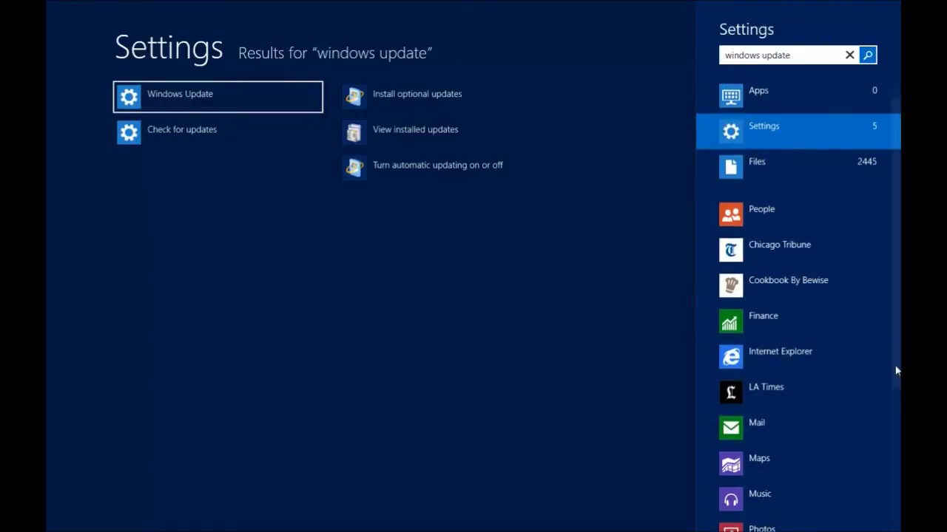
{"action": "left_click", "coordinate": [613, 93]}
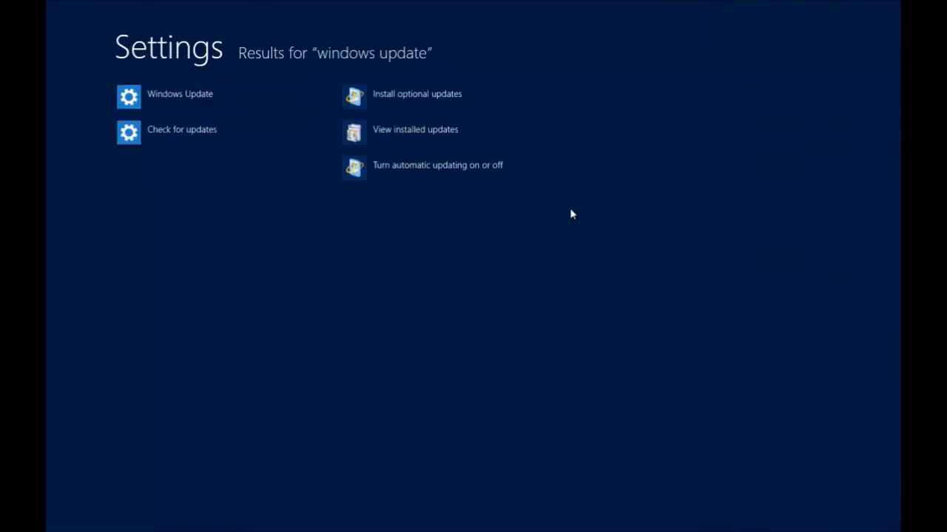
{"action": "key", "text": "Escape"}
{"action": "key", "text": "super"}
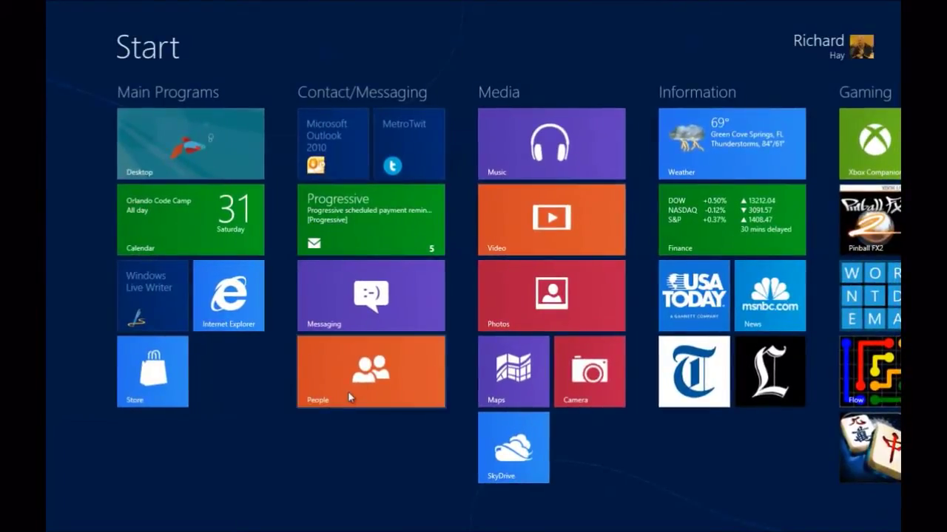
Step: Show the Share pane for the Start screen and for the selected Music tile, and clear the tile selection
{"action": "key", "text": "super+h"}
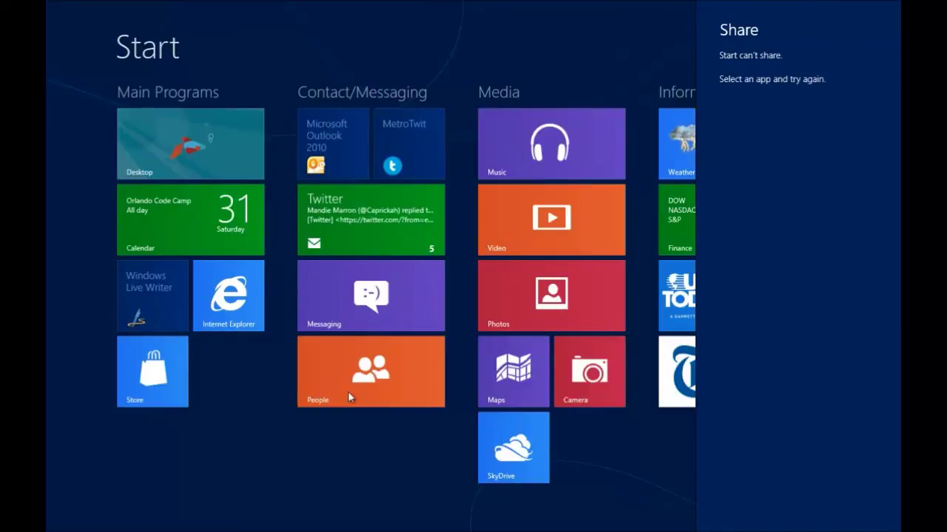
{"action": "left_click", "coordinate": [550, 25]}
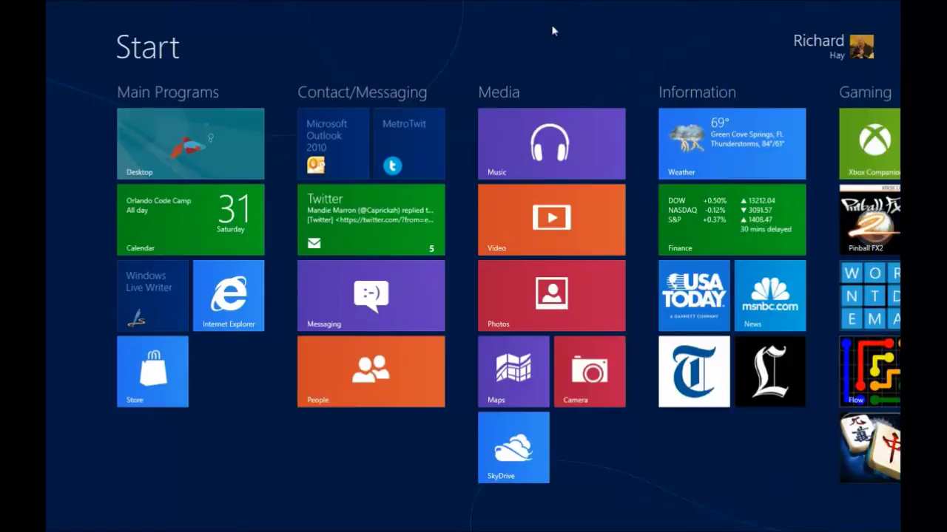
{"action": "right_click", "coordinate": [543, 132]}
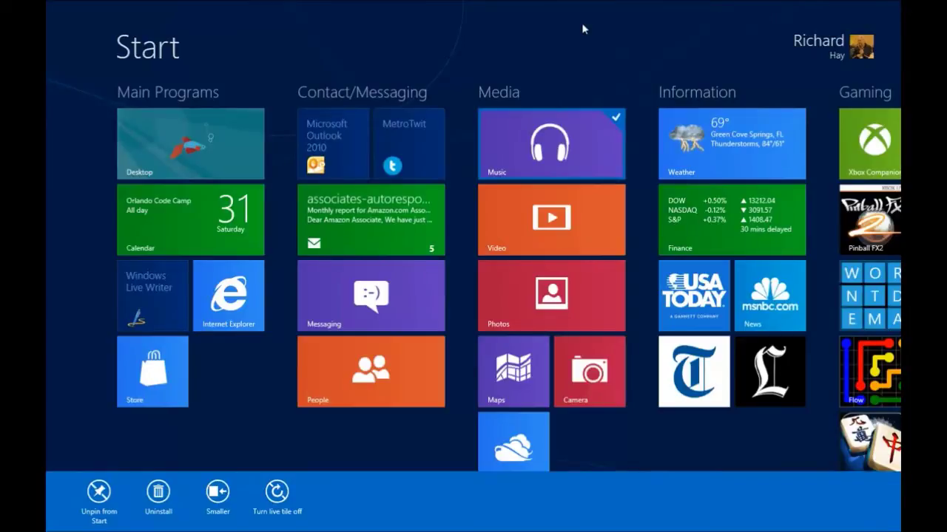
{"action": "key", "text": "super+h"}
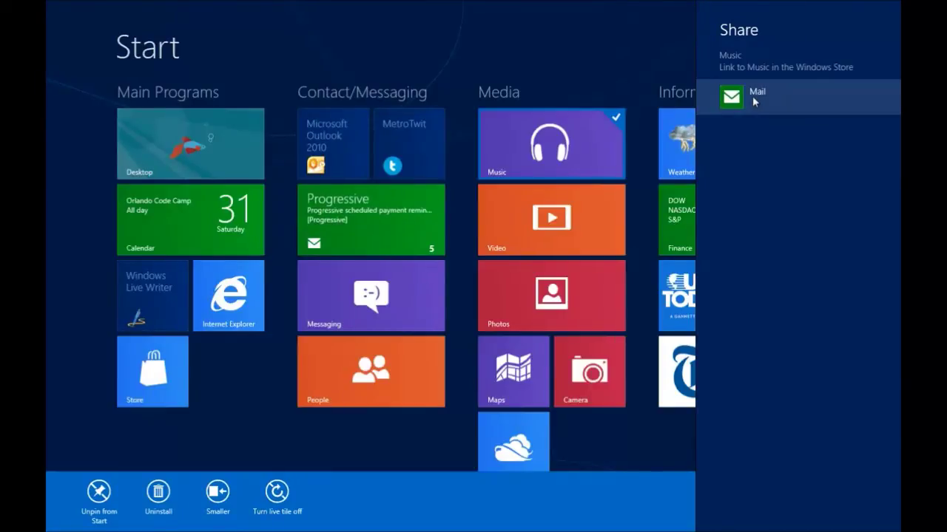
{"action": "left_click", "coordinate": [636, 18]}
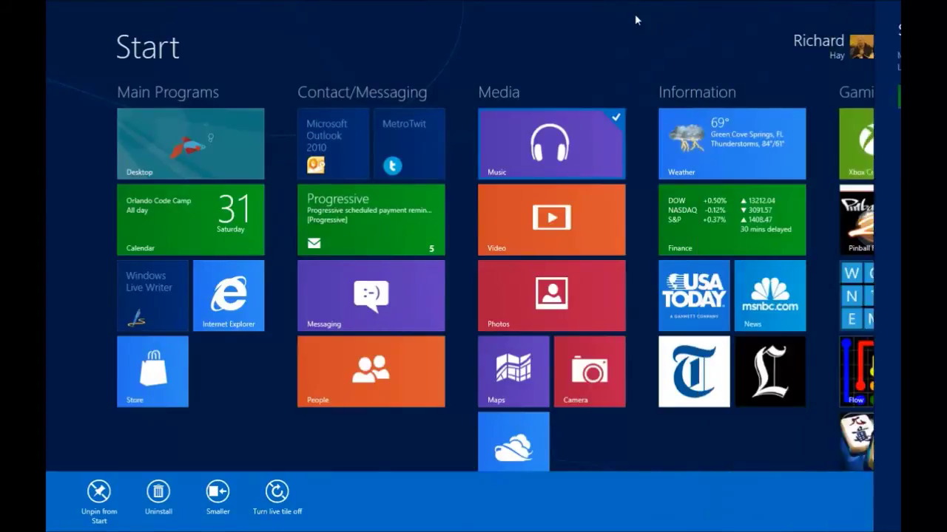
{"action": "left_click", "coordinate": [622, 27]}
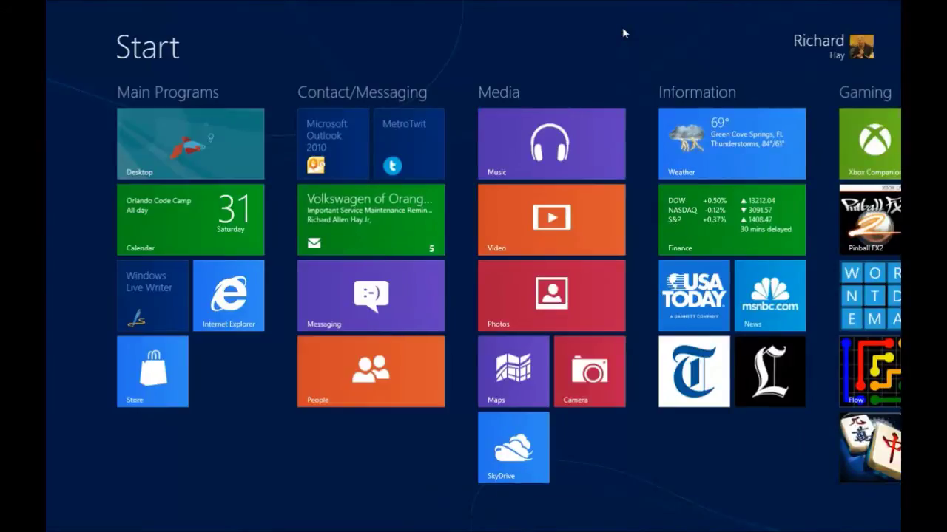
Step: Show the Devices pane and the Settings pane over the Start screen, closing each one after viewing
{"action": "key", "text": "super+k"}
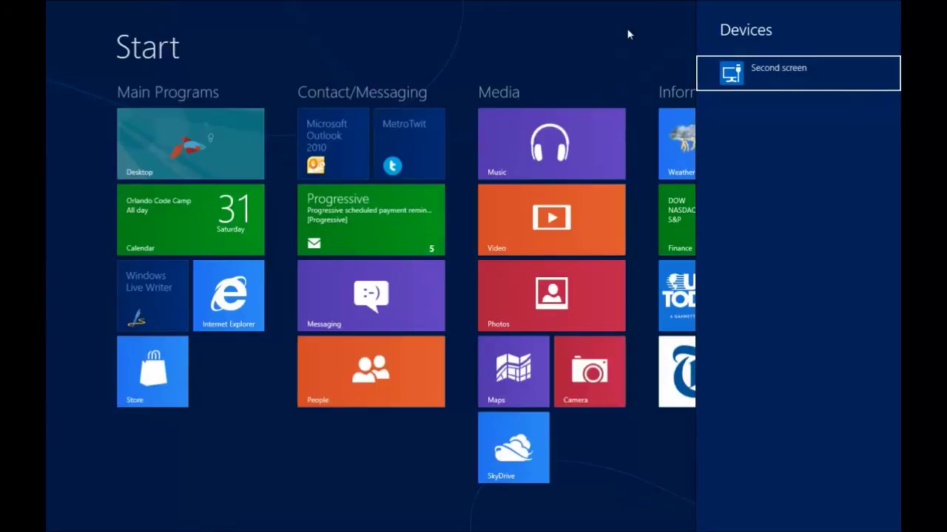
{"action": "left_click", "coordinate": [627, 35]}
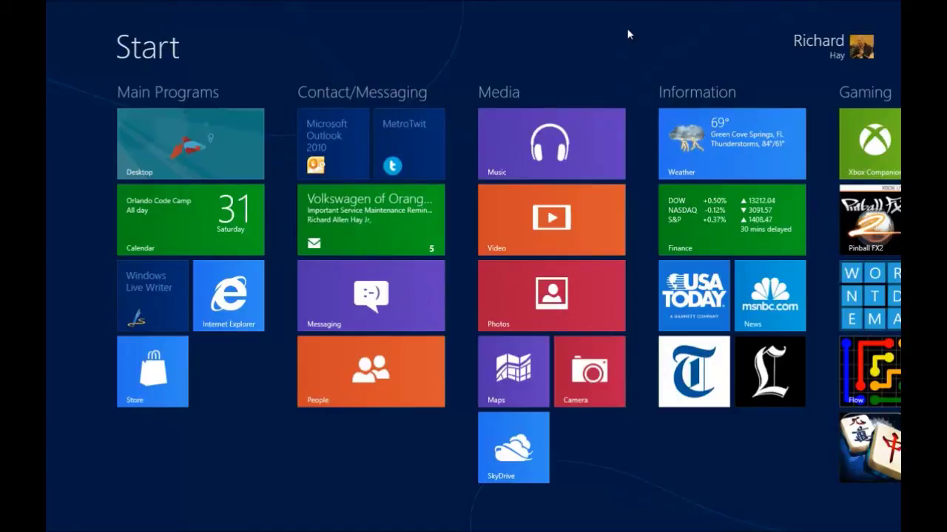
{"action": "key", "text": "super+i"}
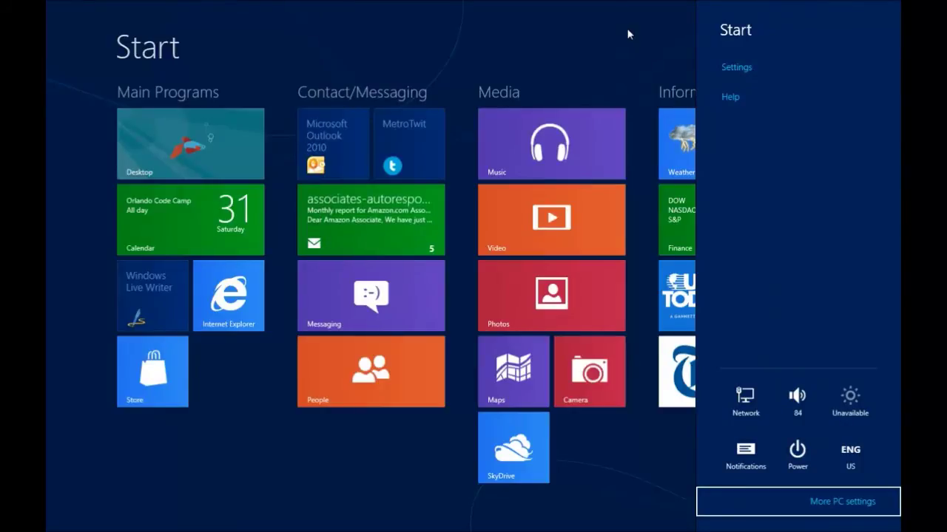
{"action": "key", "text": "Escape"}
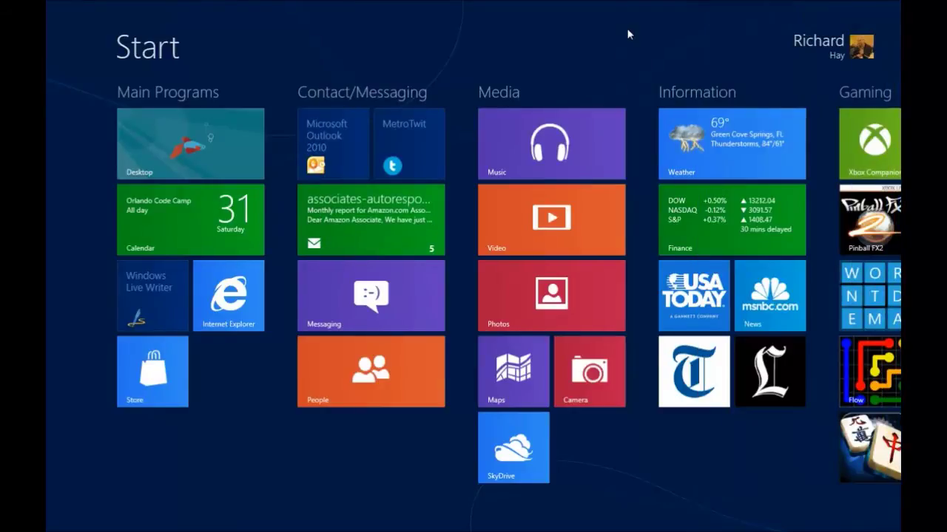
Step: Reach the Settings pane through the charms bar, look at the Power option, and close the pane
{"action": "key", "text": "super+c"}
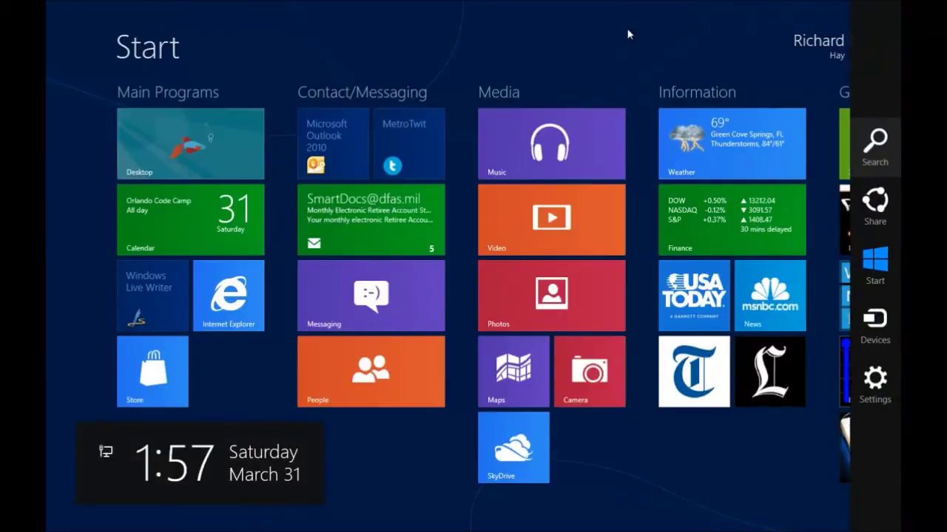
{"action": "left_click", "coordinate": [872, 383]}
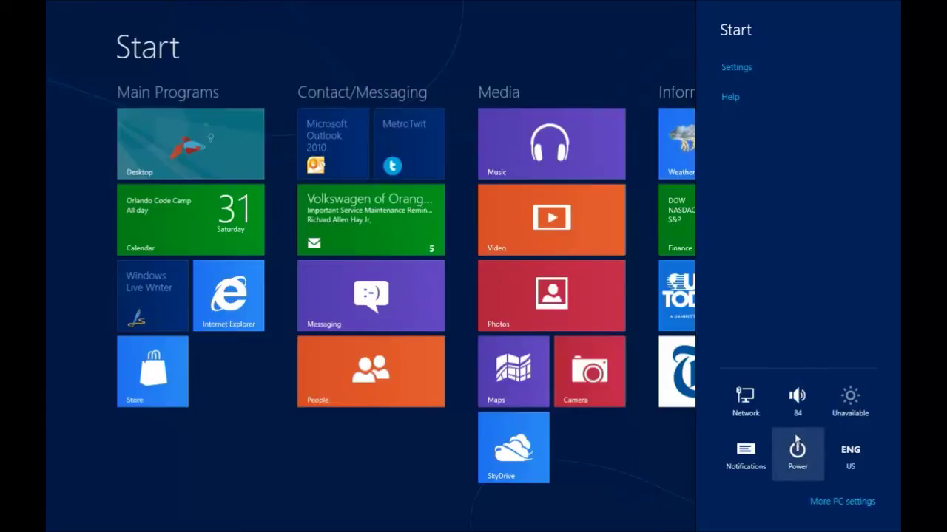
{"action": "left_click", "coordinate": [619, 43]}
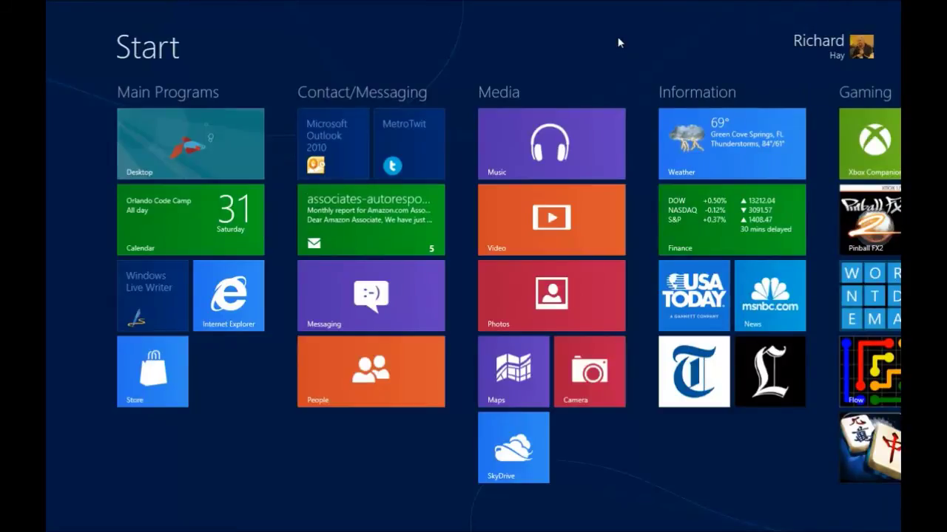
Step: Search the settings for "windows update", and return to the Start screen by way of the desktop
{"action": "key", "text": "super+w"}
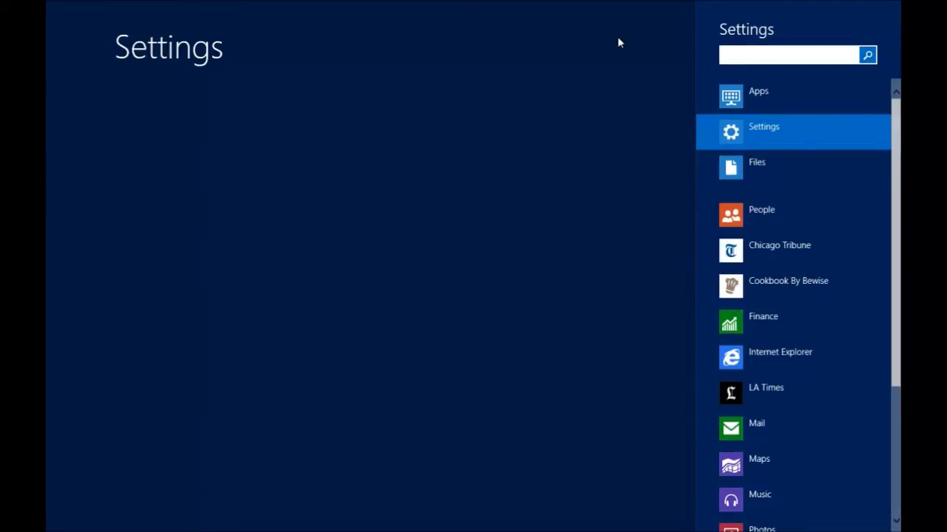
{"action": "type", "text": "windoiws update"}
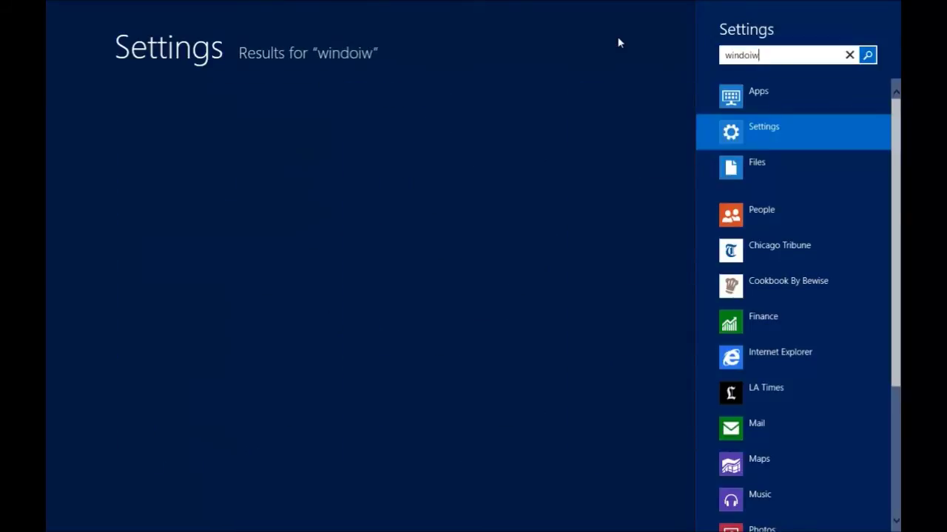
{"action": "key", "text": "BackSpace"}
{"action": "key", "text": "BackSpace"}
{"action": "key", "text": "BackSpace"}
{"action": "key", "text": "BackSpace"}
{"action": "key", "text": "BackSpace"}
{"action": "key", "text": "BackSpace"}
{"action": "key", "text": "BackSpace"}
{"action": "key", "text": "BackSpace"}
{"action": "key", "text": "BackSpace"}
{"action": "key", "text": "BackSpace"}
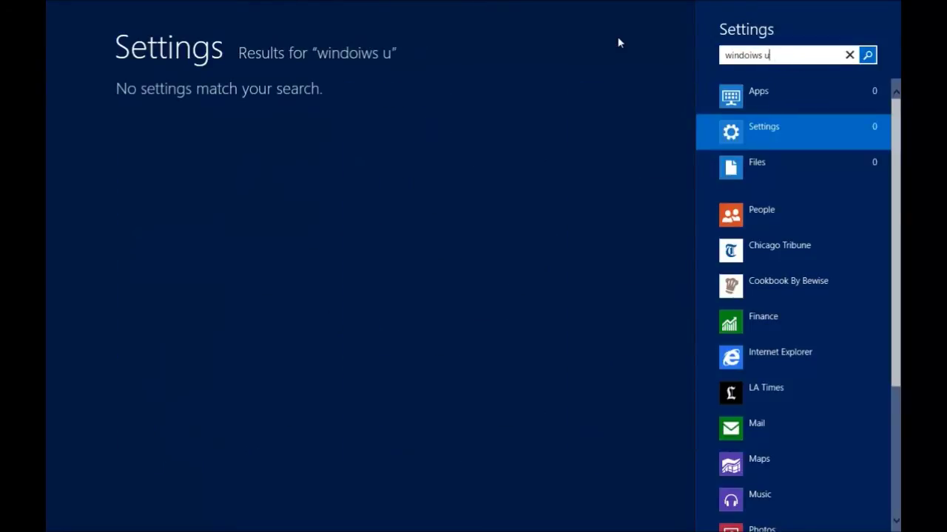
{"action": "type", "text": "ws update"}
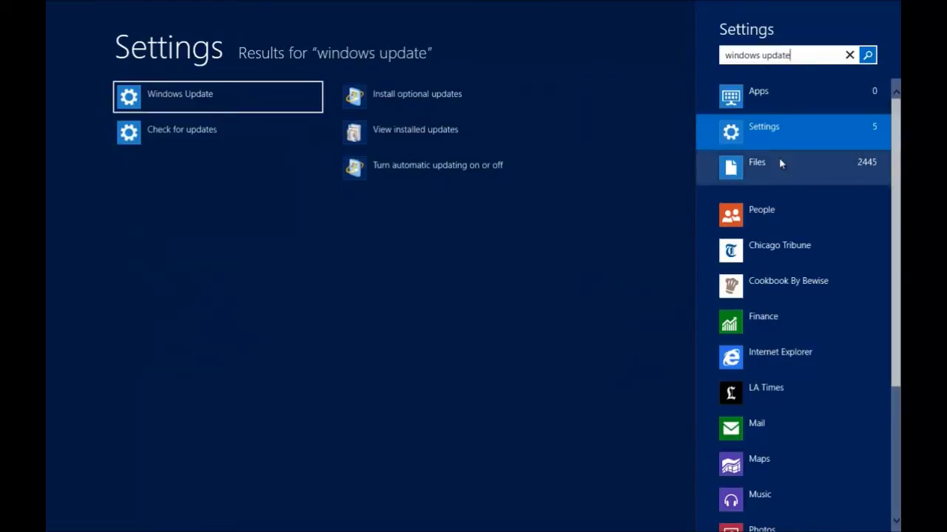
{"action": "left_click", "coordinate": [651, 35]}
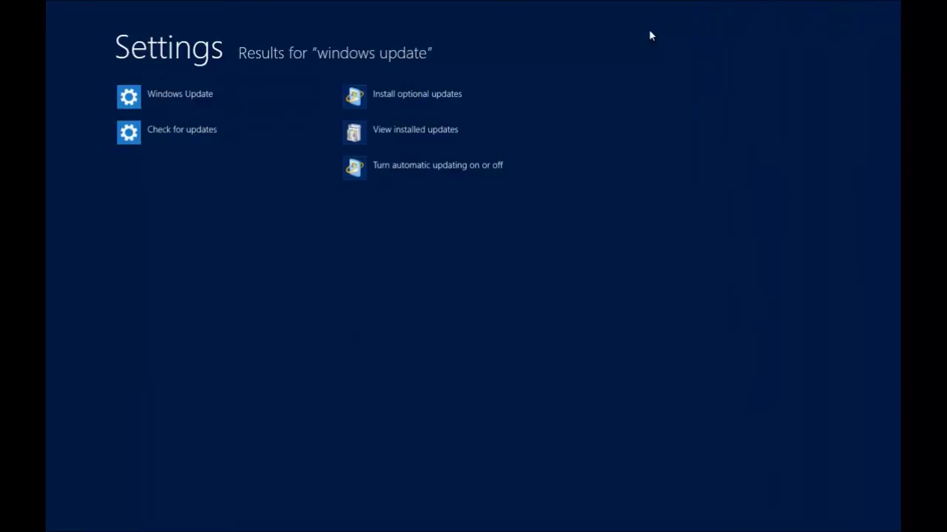
{"action": "key", "text": "super+d"}
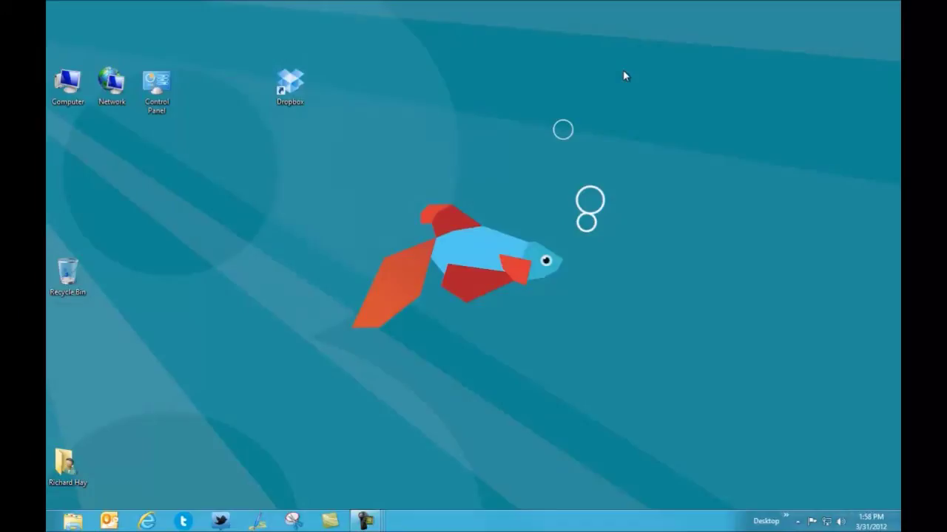
{"action": "left_click", "coordinate": [49, 523]}
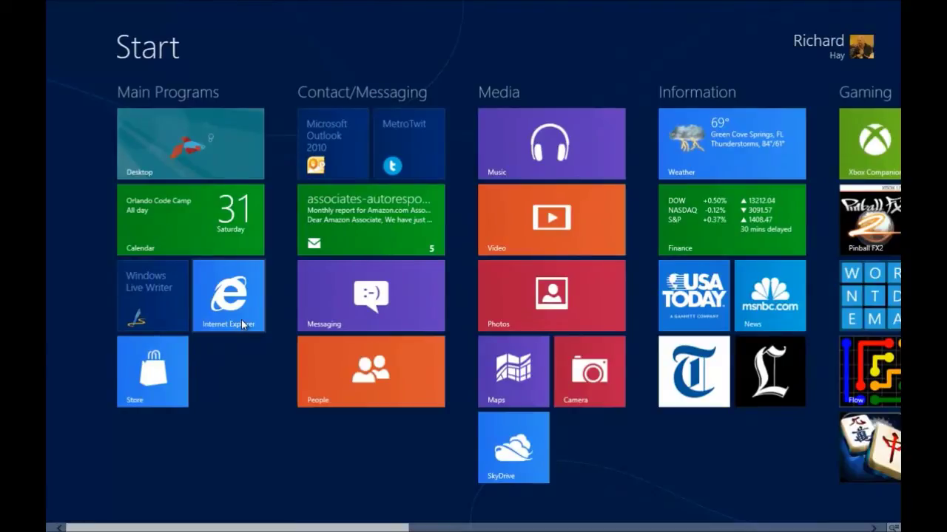
Step: Show the file search with its search history, and leave it for the desktop
{"action": "key", "text": "super+f"}
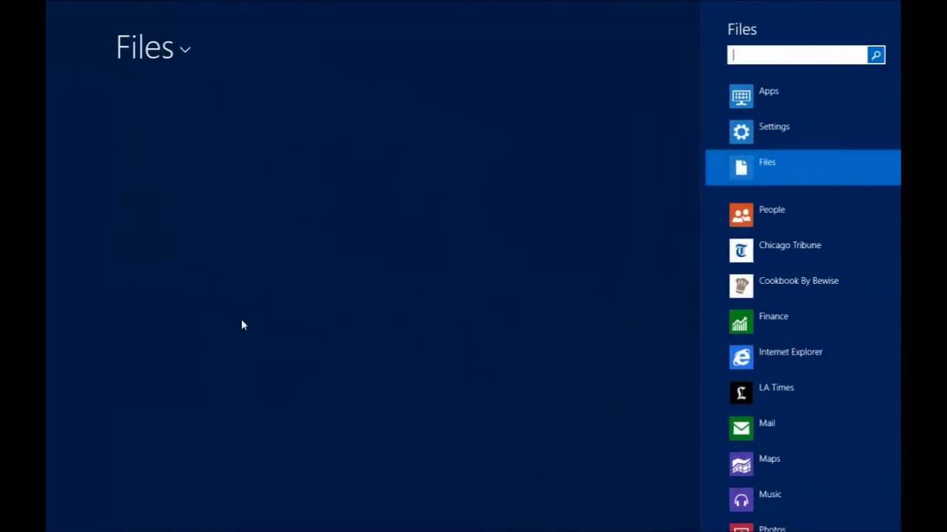
{"action": "left_click", "coordinate": [746, 57]}
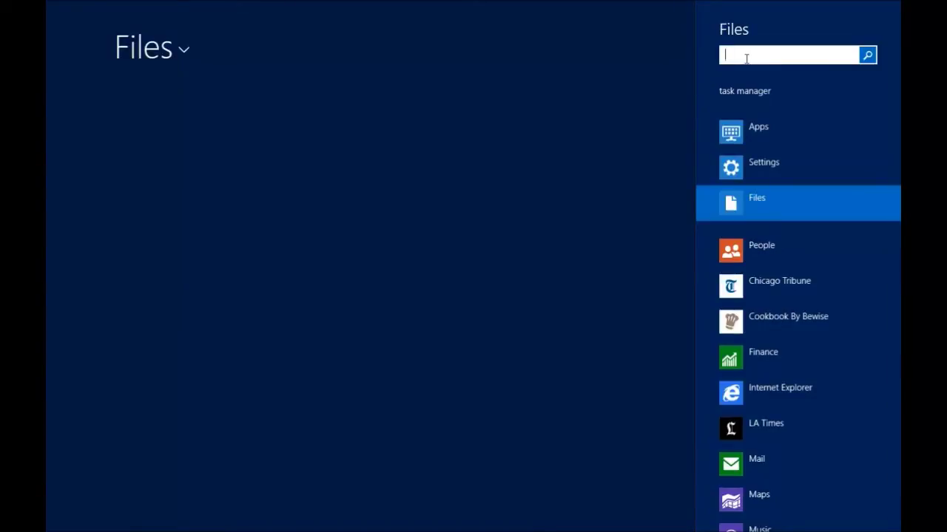
{"action": "key", "text": "Escape"}
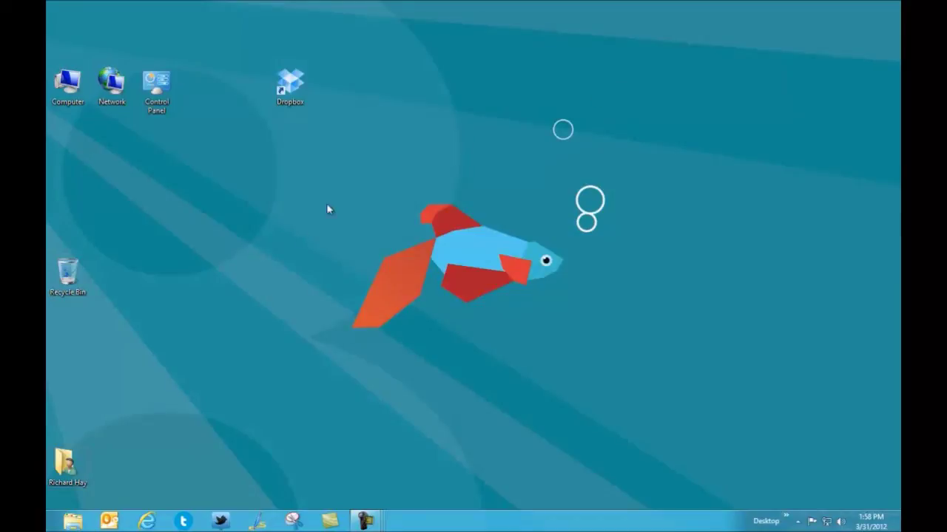
Step: In the Photos app, open the App updates picture from the Pictures library and show the commands available for it
{"action": "left_click", "coordinate": [49, 527]}
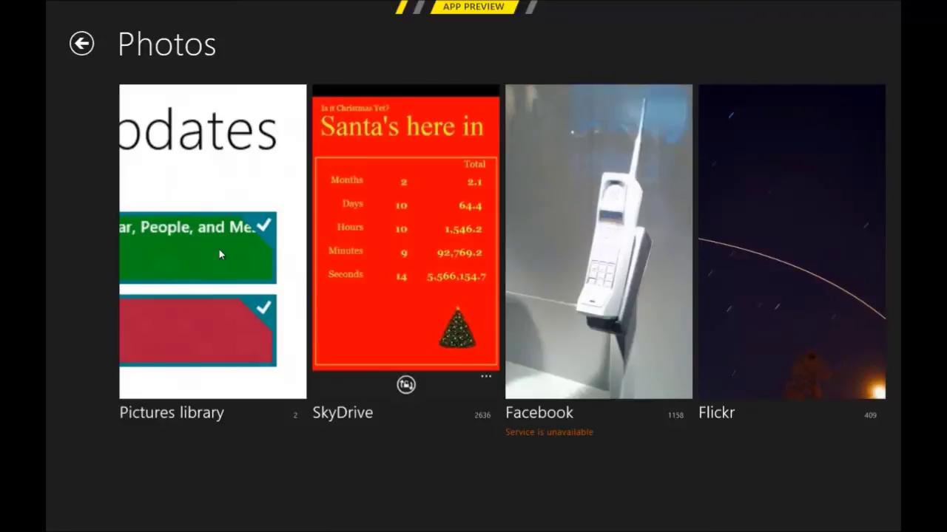
{"action": "left_click", "coordinate": [219, 251]}
{"action": "left_click", "coordinate": [242, 253]}
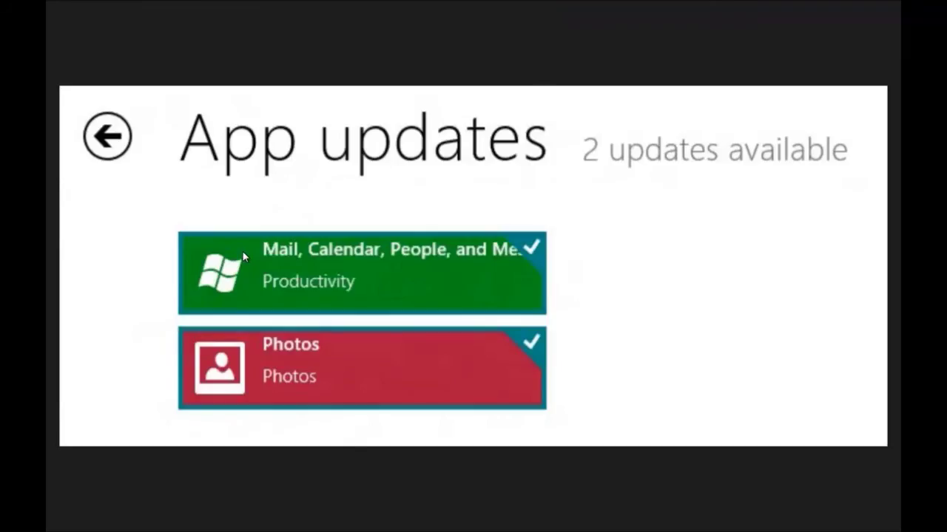
{"action": "right_click", "coordinate": [255, 176]}
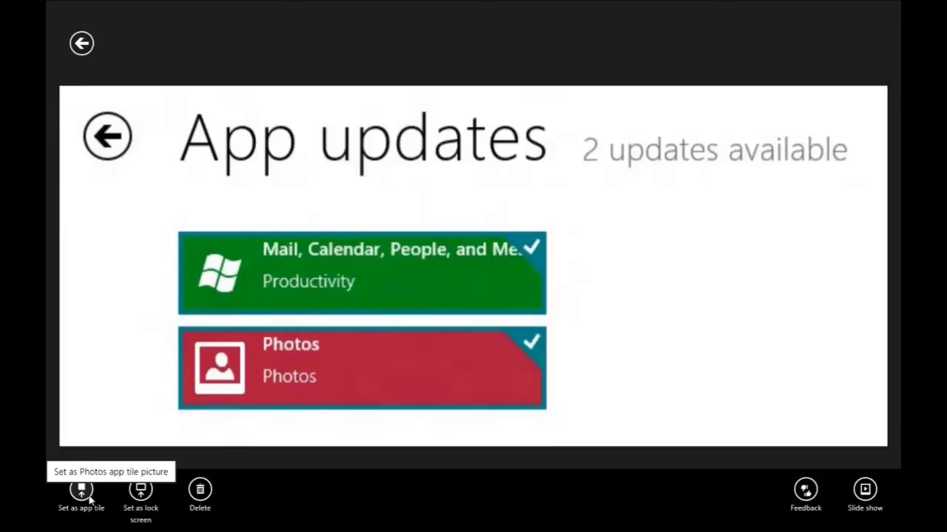
Step: Go back to the Photos main page, show its app commands and hide them again
{"action": "left_click", "coordinate": [82, 43]}
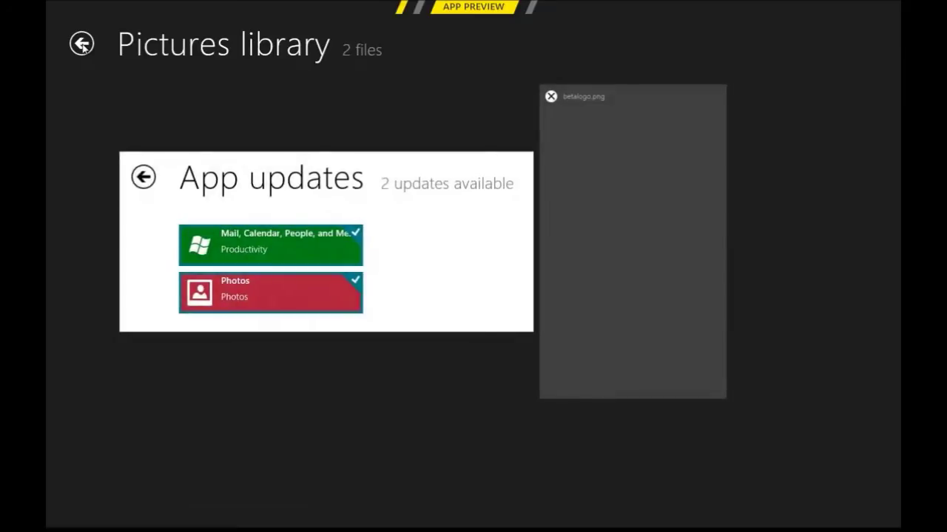
{"action": "left_click", "coordinate": [82, 43]}
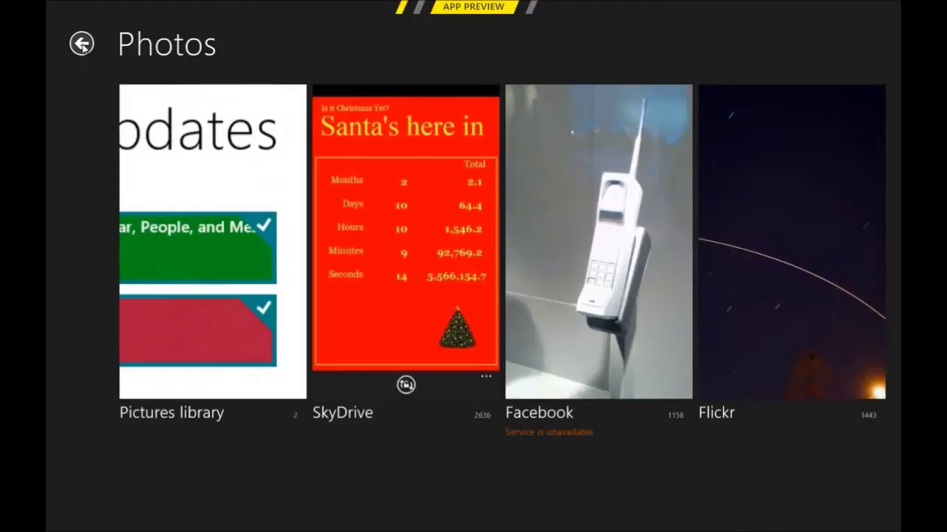
{"action": "right_click", "coordinate": [247, 11]}
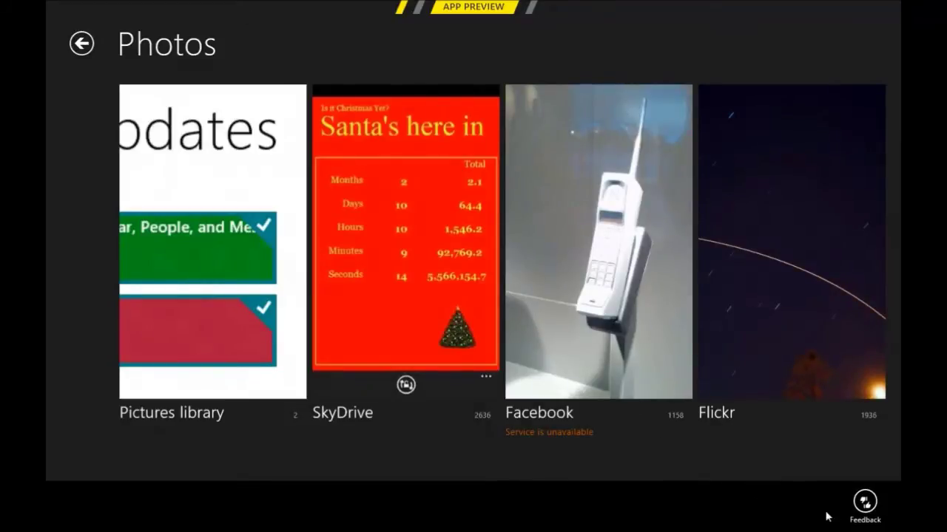
{"action": "left_click", "coordinate": [255, 466]}
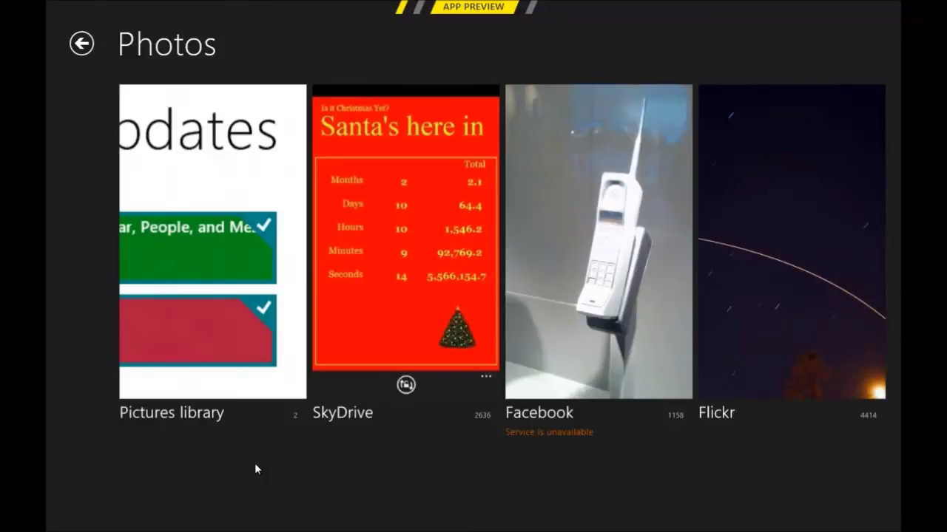
Step: Close the Photos app and launch it again from its tile on the Start screen
{"action": "key", "text": "super"}
{"action": "left_click_drag", "start_coordinate": [292, 3], "coordinate": [259, 527]}
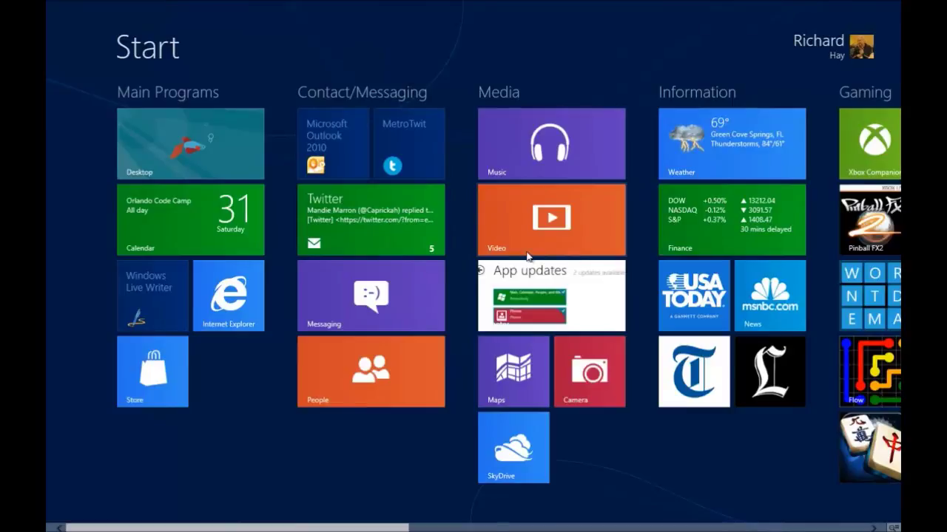
{"action": "left_click", "coordinate": [522, 299]}
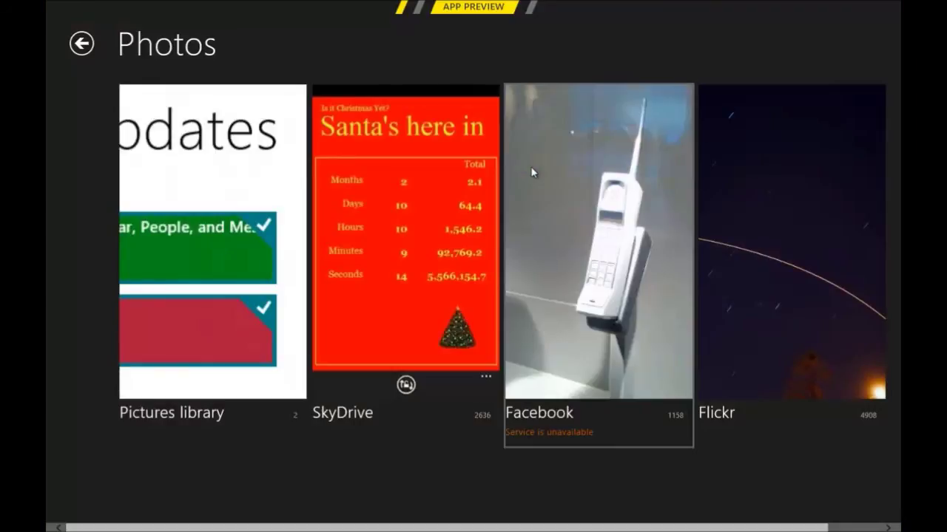
Step: View the captured screenshot in the Pictures library of the Photos app and return to the Photos main page
{"action": "key", "text": "alt+Tab"}
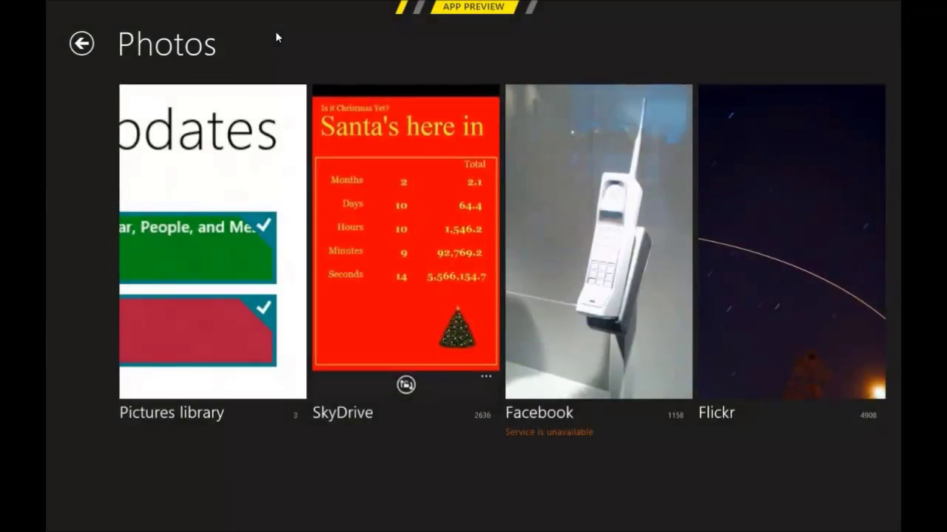
{"action": "left_click_drag", "start_coordinate": [299, 2], "coordinate": [330, 525]}
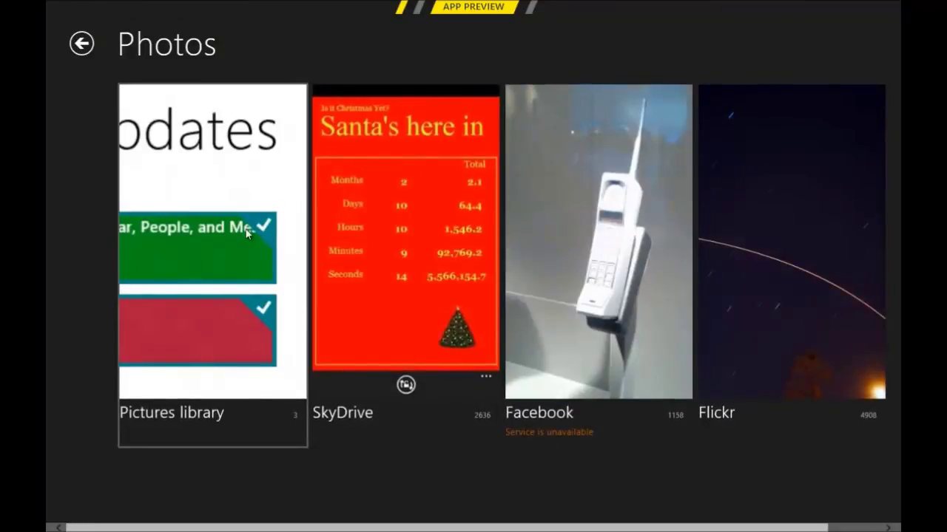
{"action": "left_click", "coordinate": [246, 232]}
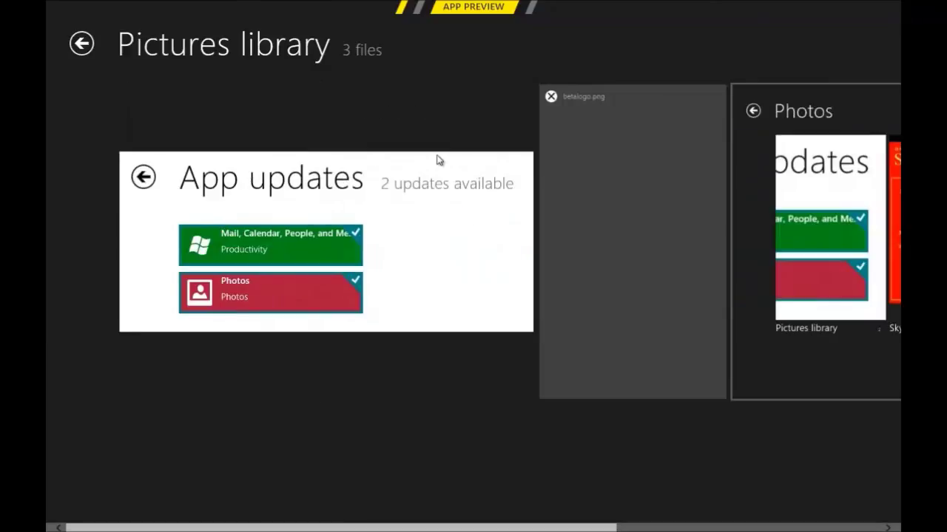
{"action": "left_click", "coordinate": [83, 43]}
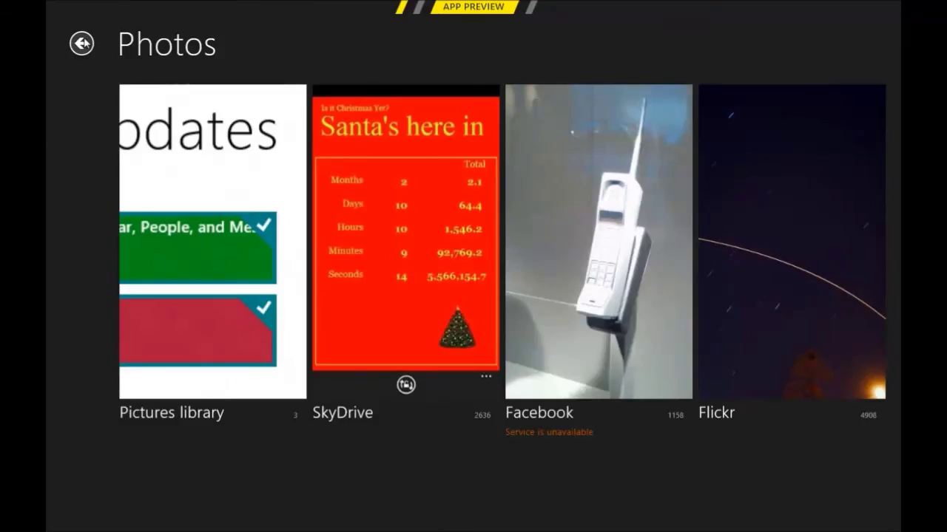
{"action": "left_click", "coordinate": [213, 234]}
{"action": "left_click", "coordinate": [83, 44]}
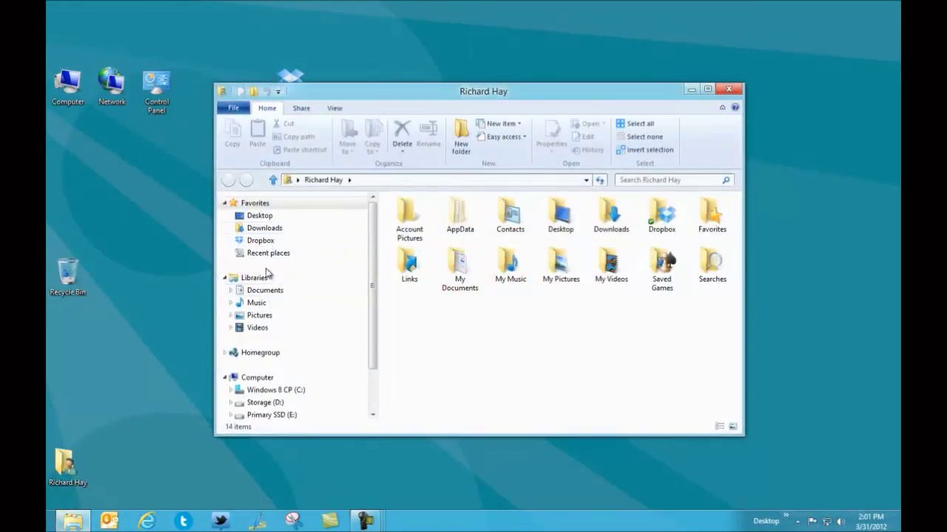
Step: On the desktop, open Screenshot.png from the Pictures library in File Explorer, and go back to the Start screen
{"action": "left_click", "coordinate": [262, 317]}
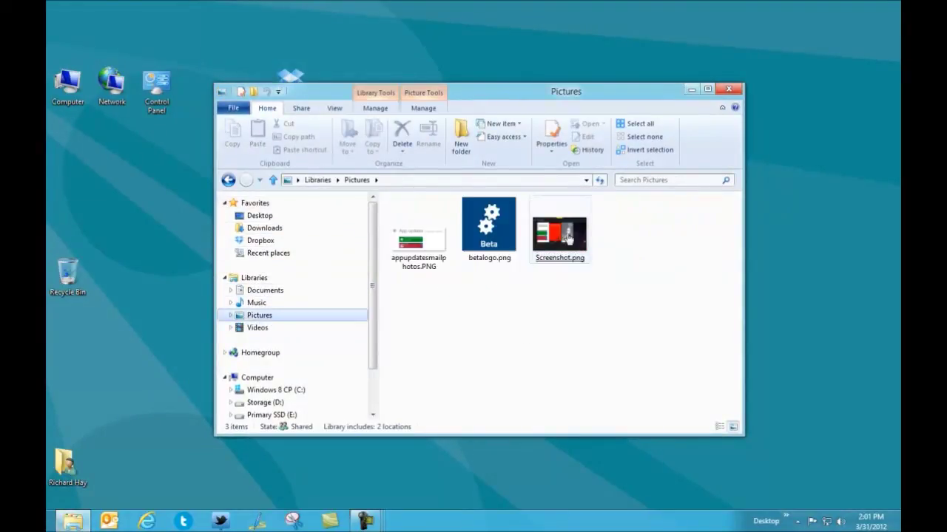
{"action": "left_click", "coordinate": [566, 235]}
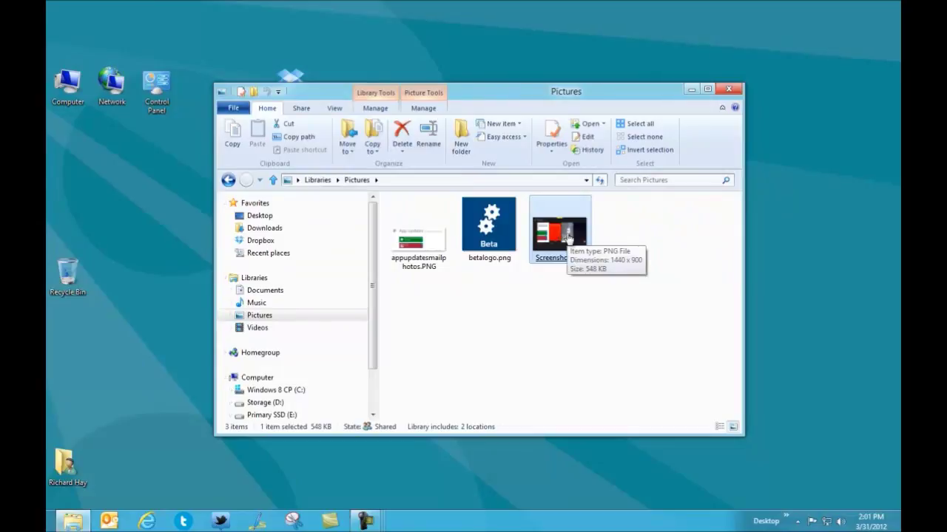
{"action": "double_click", "coordinate": [566, 235]}
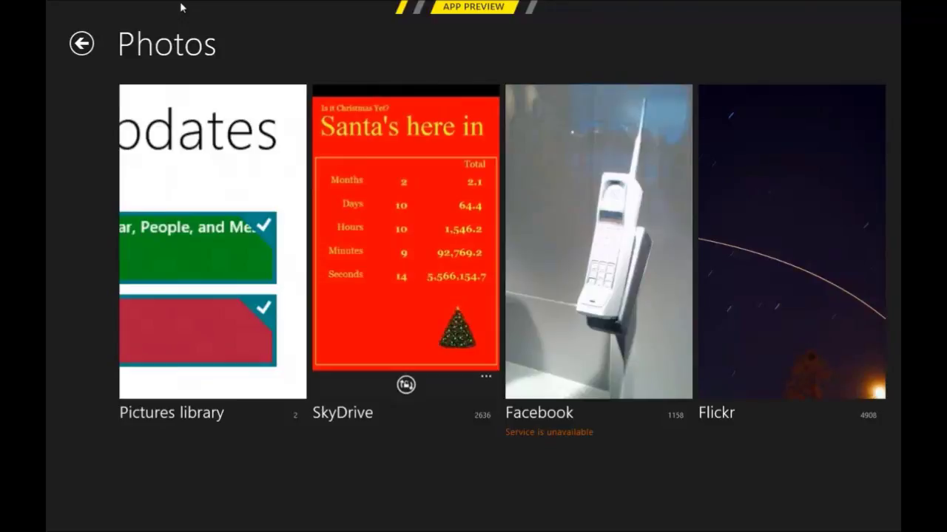
{"action": "key", "text": "super"}
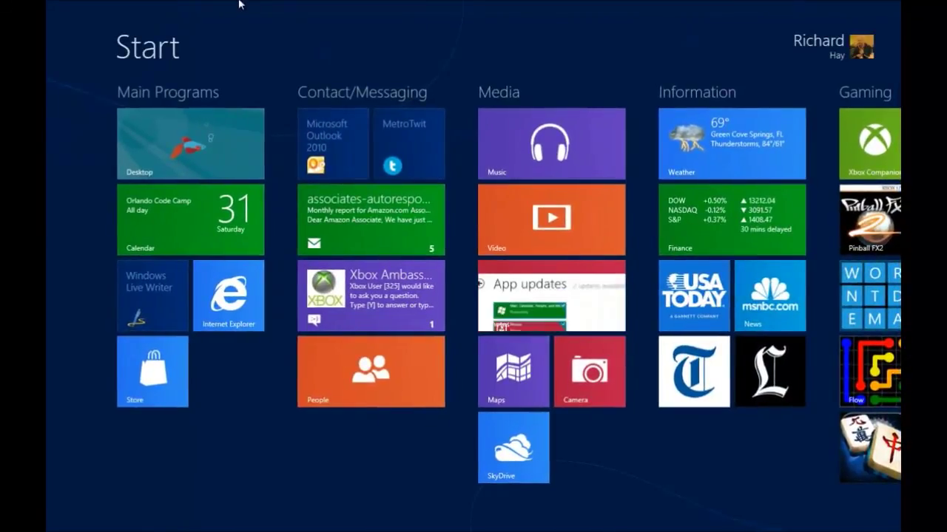